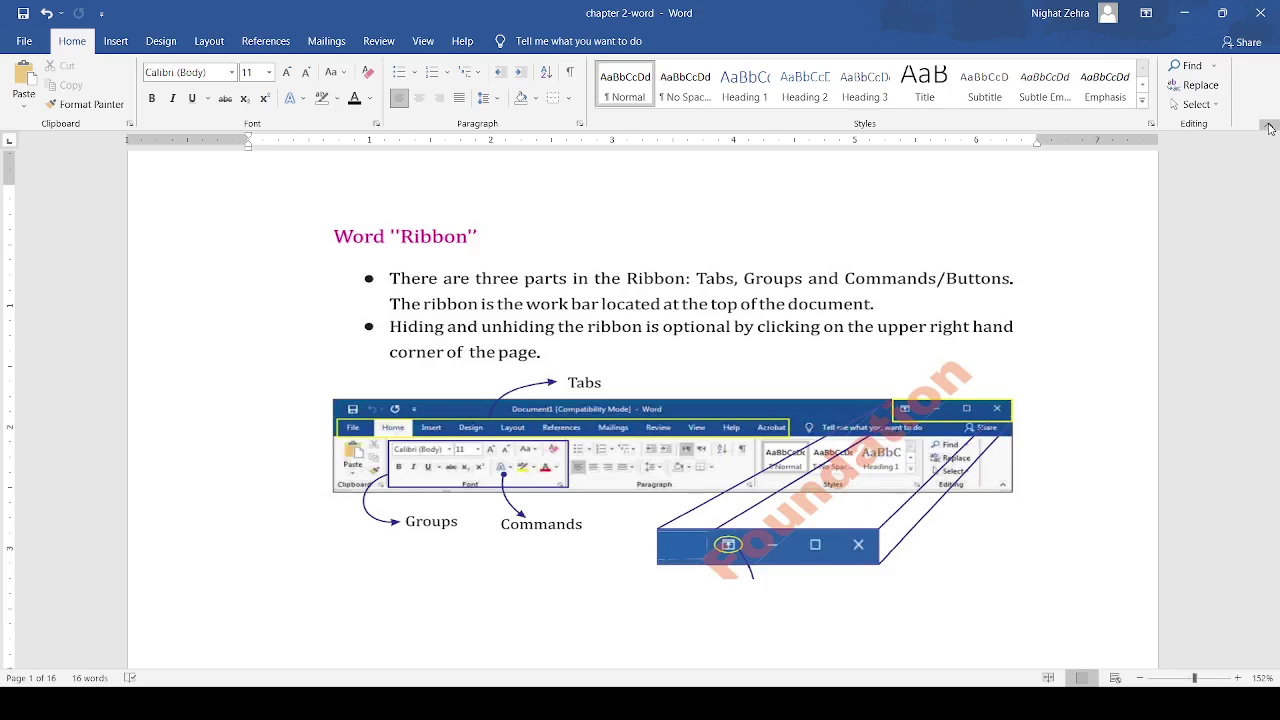
Step: Collapse the ribbon to tab names only, then restore the full ribbon
click(1269, 128)
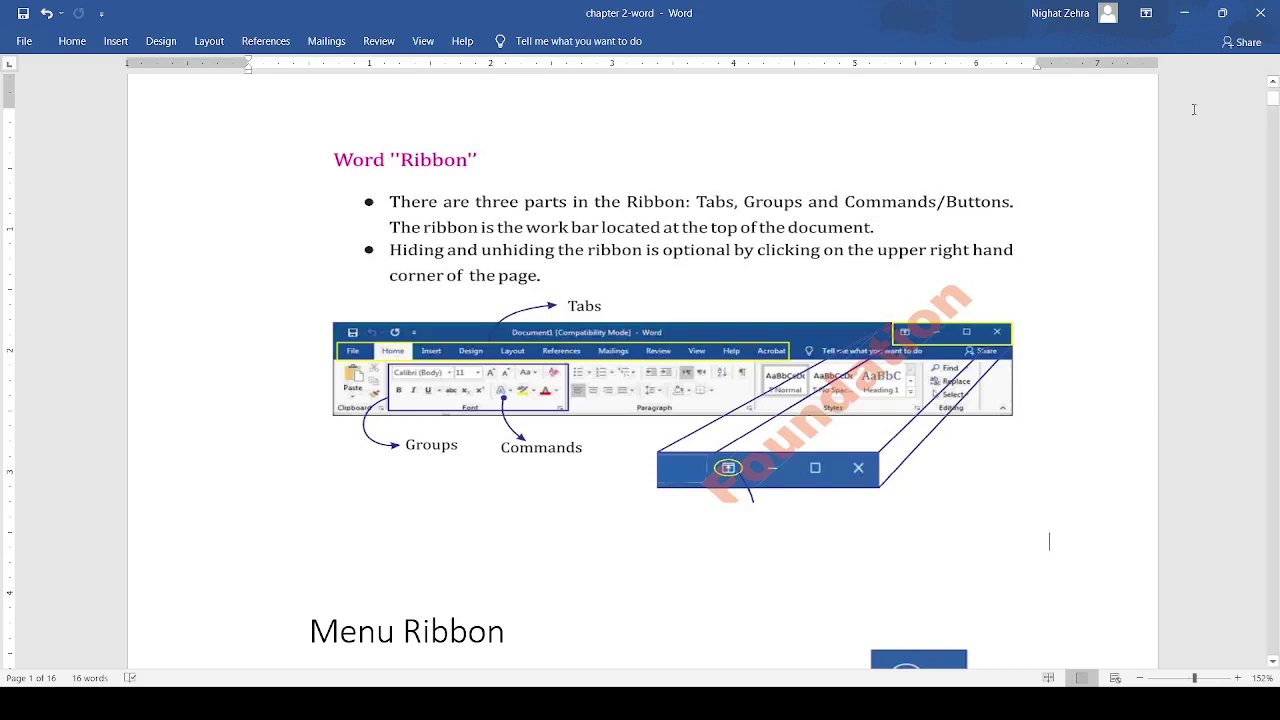
click(1147, 14)
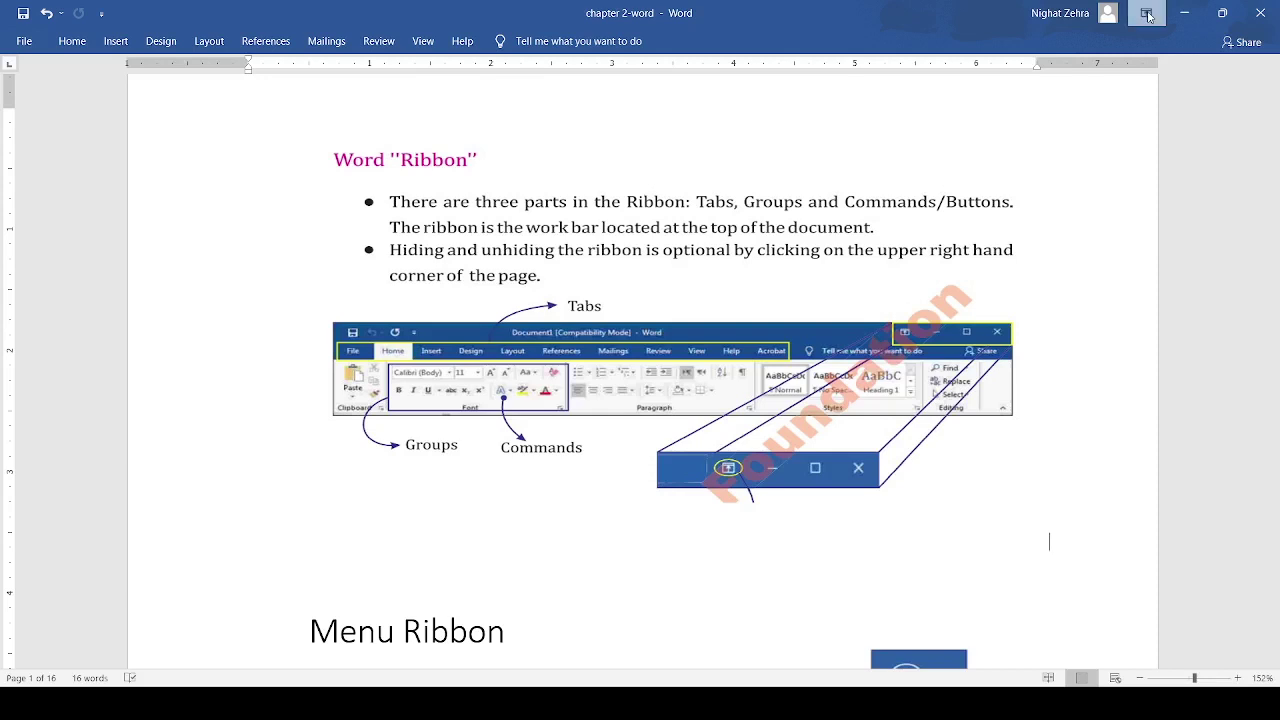
click(1136, 156)
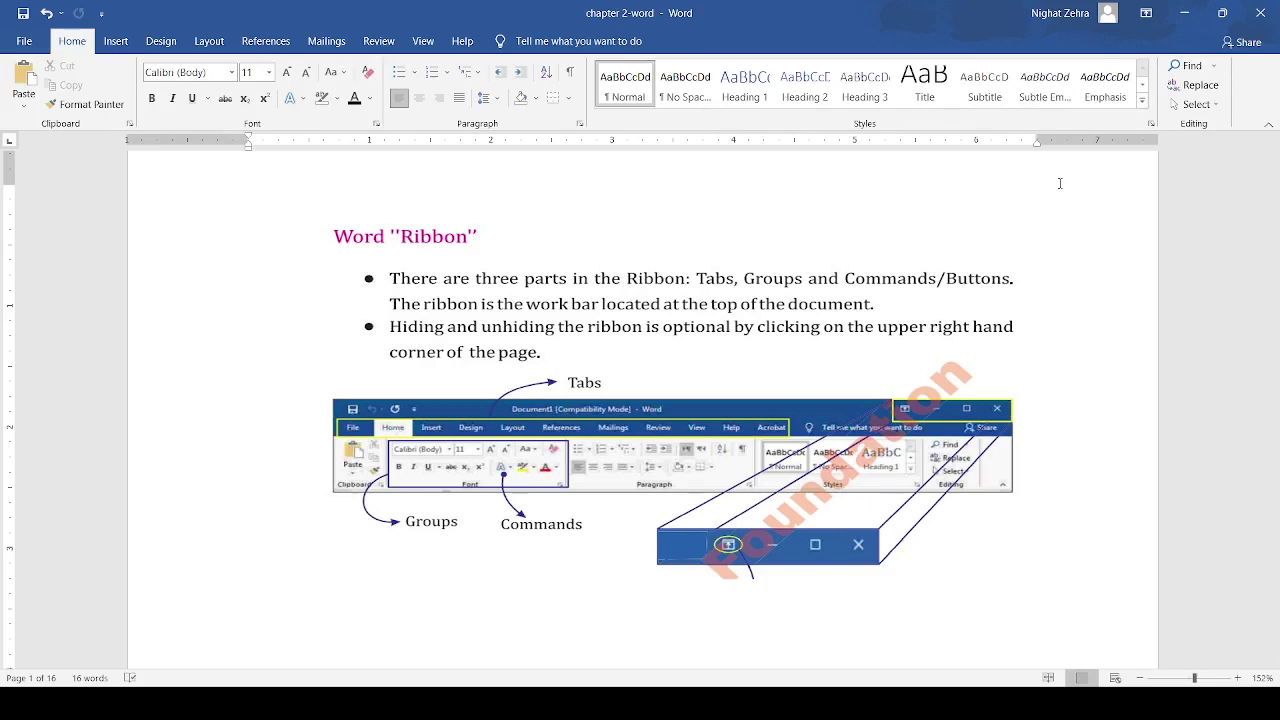
Step: Look at the File backstage, then scroll past the Home Tab image to Clipboard Menu Provides
scroll(1060, 183, down, 10)
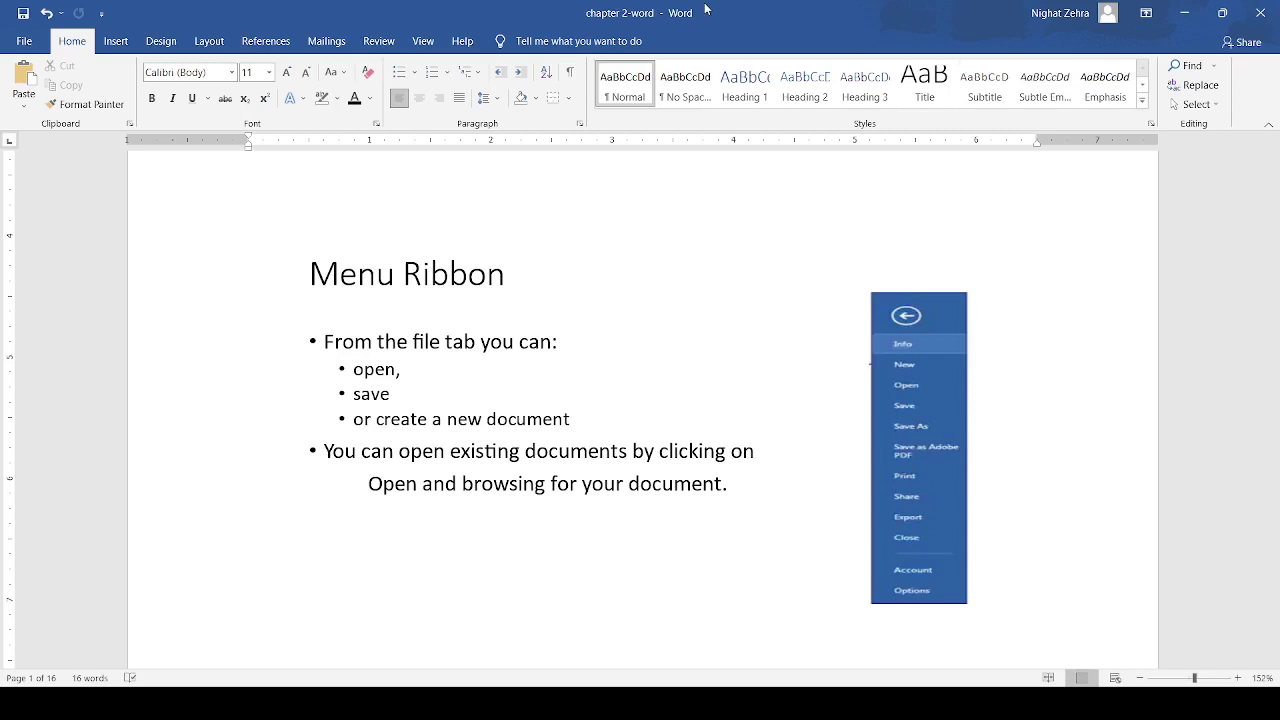
click(25, 42)
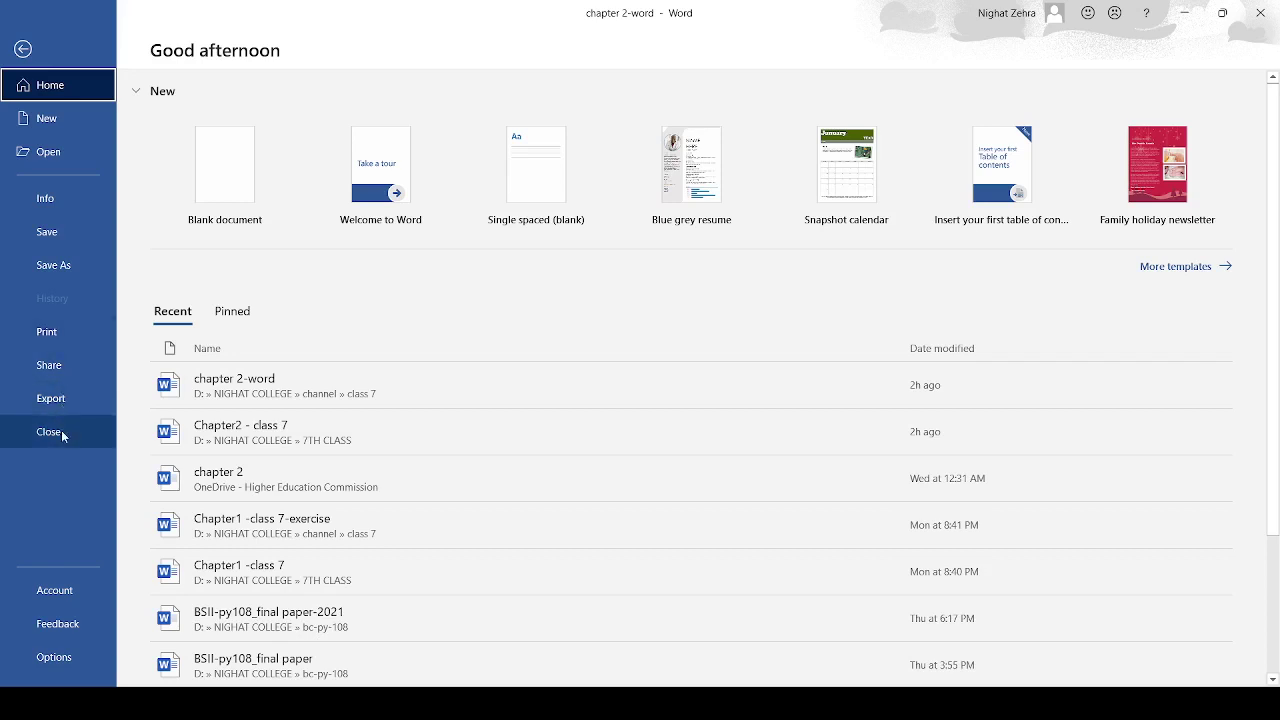
key(Escape)
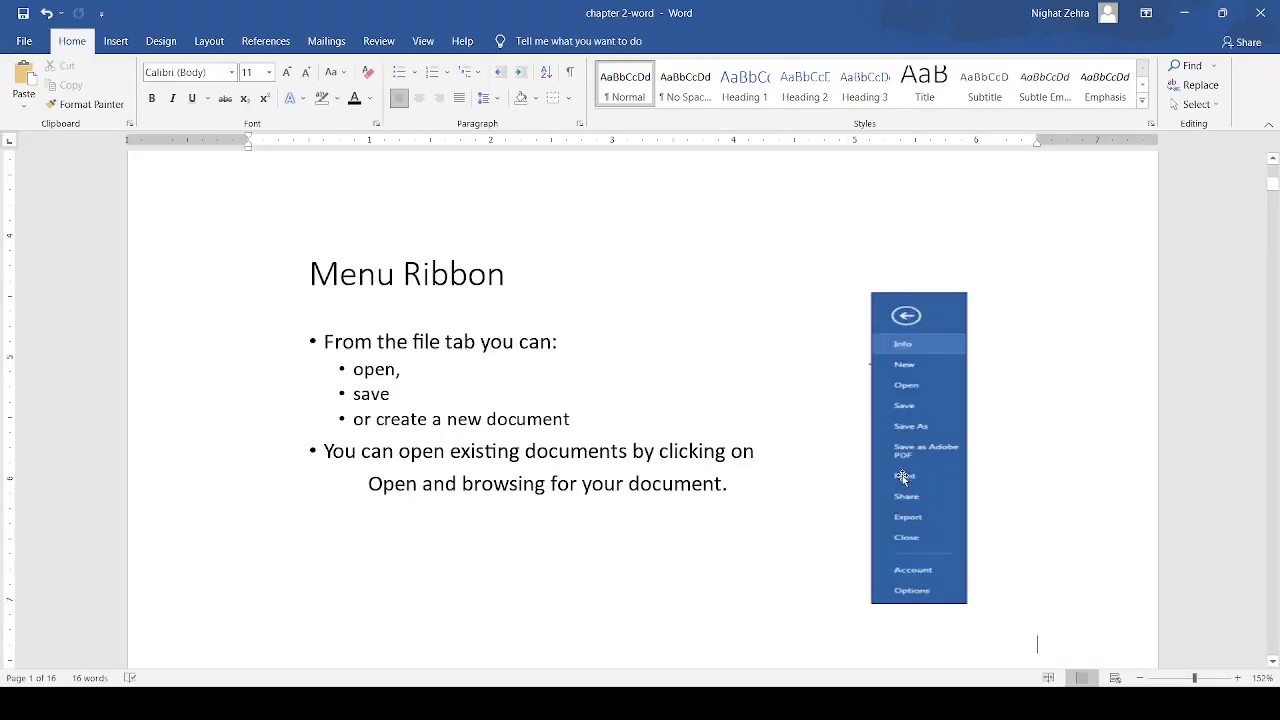
scroll(1055, 510, down, 10)
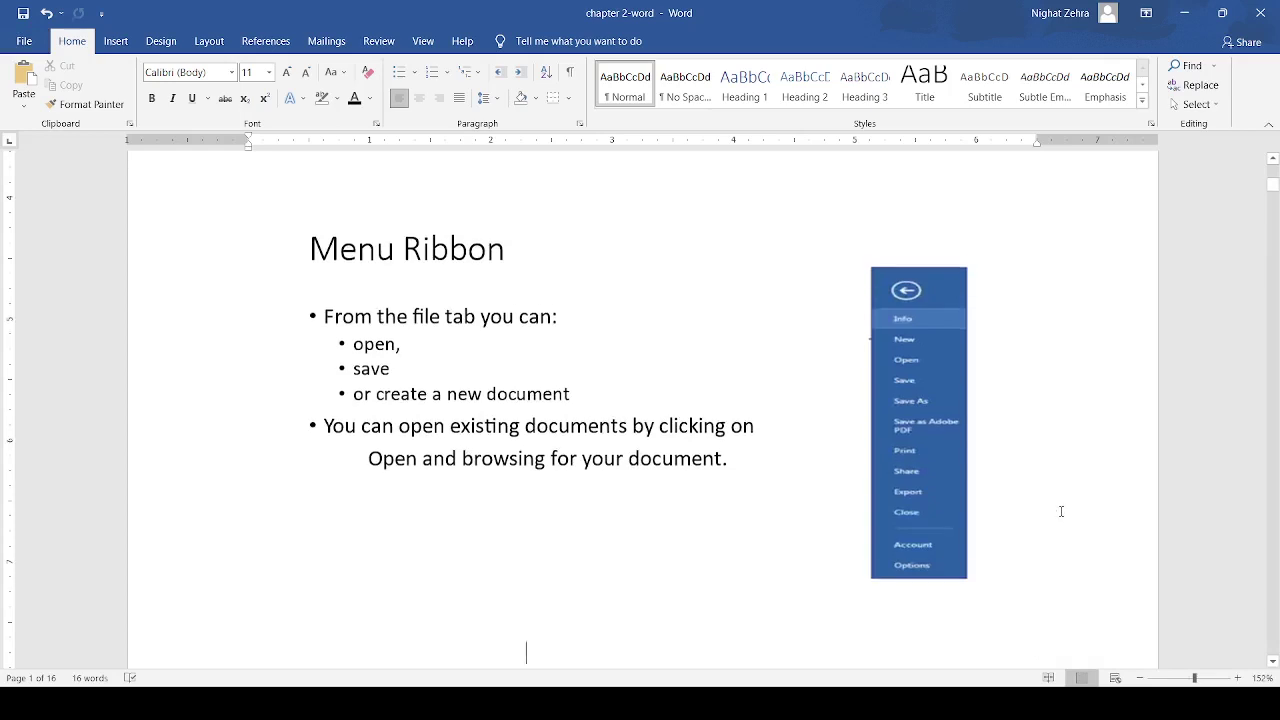
scroll(1055, 510, up, 3)
scroll(1055, 510, up, 1)
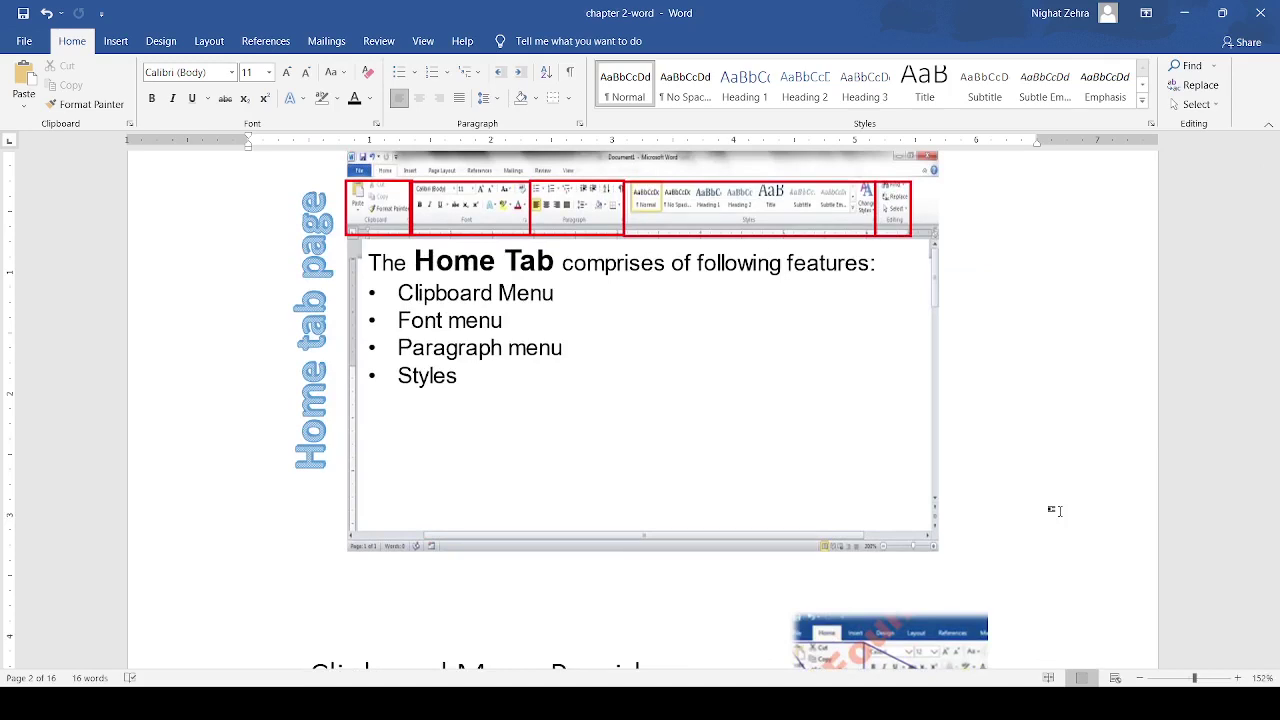
scroll(1055, 510, down, 3)
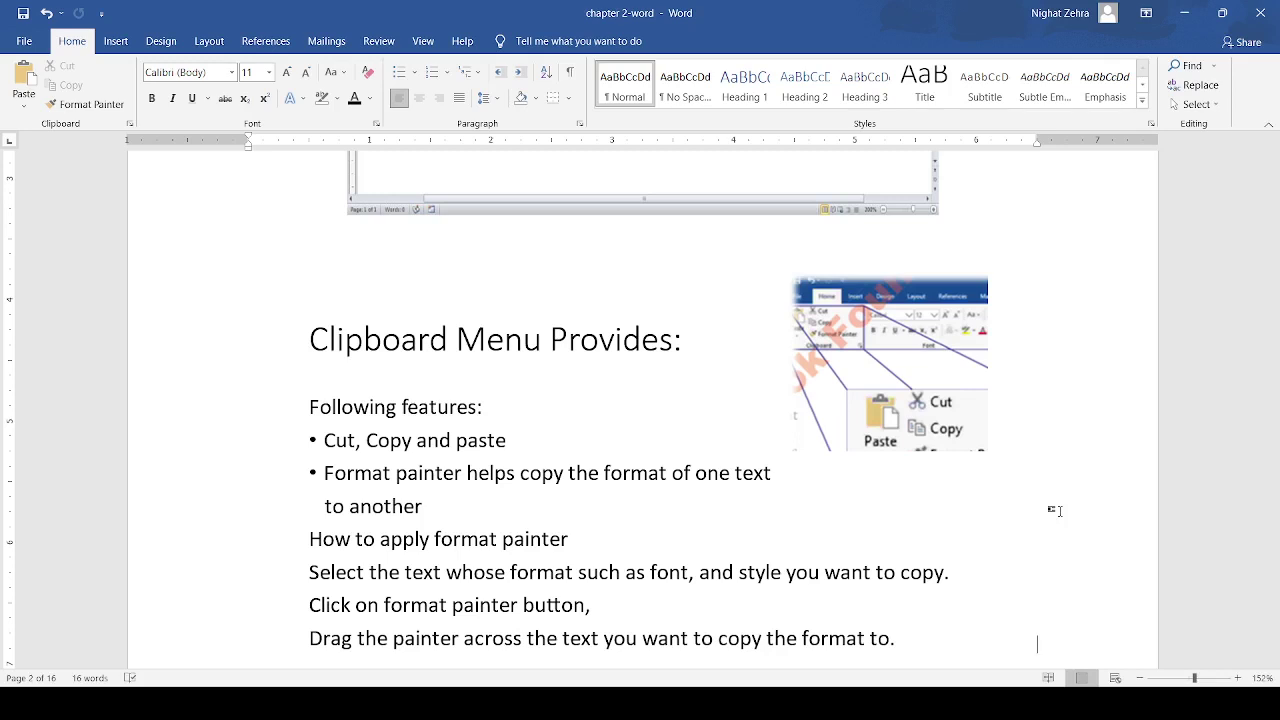
scroll(1055, 510, down, 2)
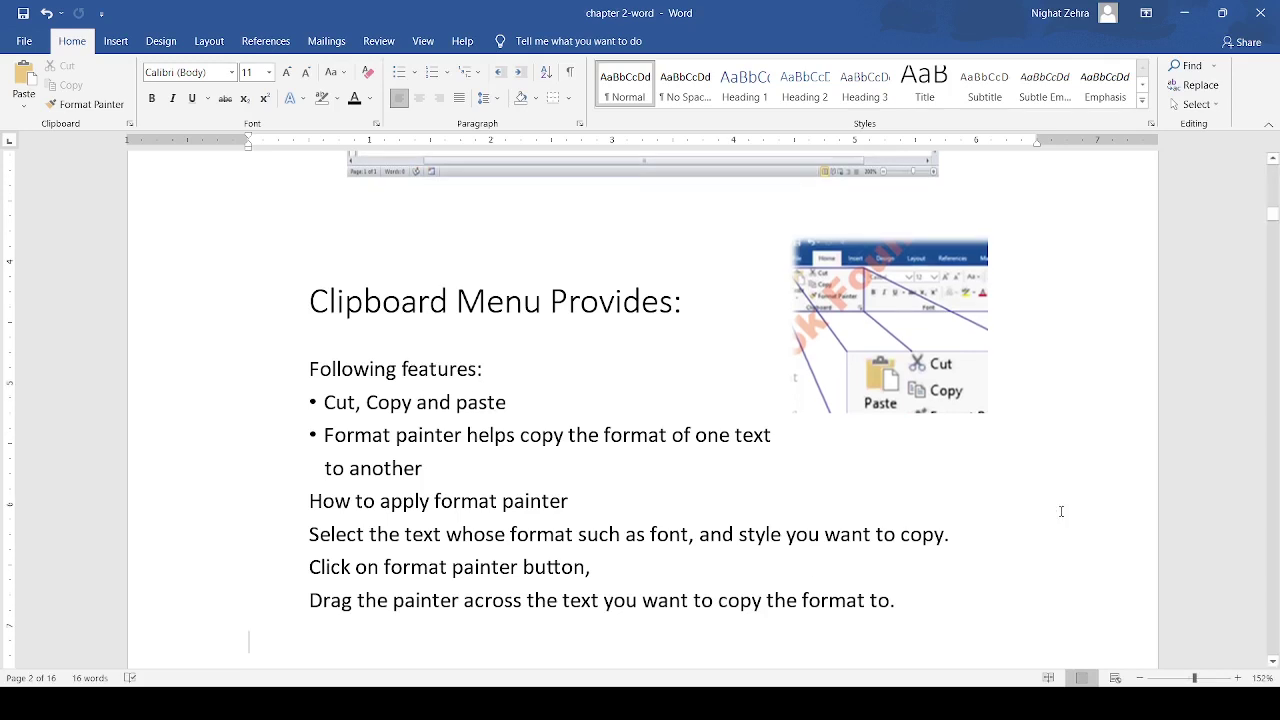
text(Computer)
Step: Type 'Computer is an electronic machine.' on a new line under the Computer heading
key(Return)
text(Computer is an electronic machine.)
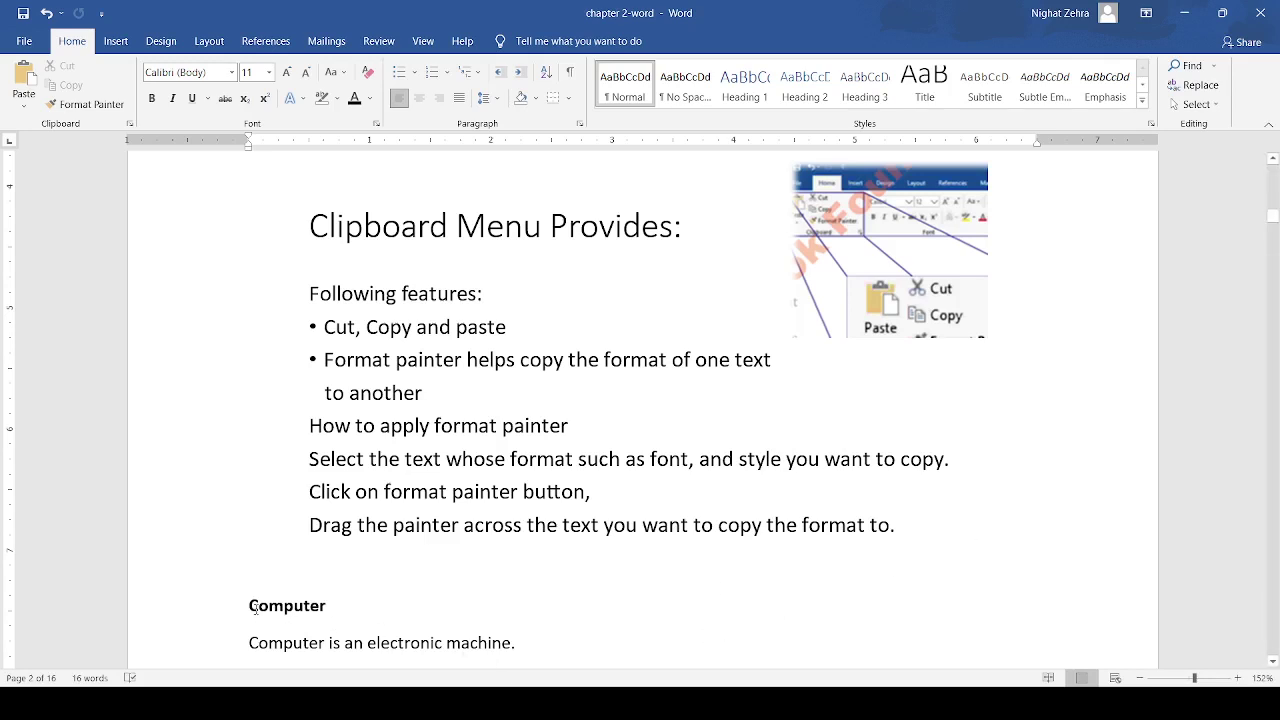
drag(257, 608, 534, 645)
click(534, 645)
Step: Copy the sentence and add an empty line beneath it
click(249, 643)
drag(249, 643, 534, 652)
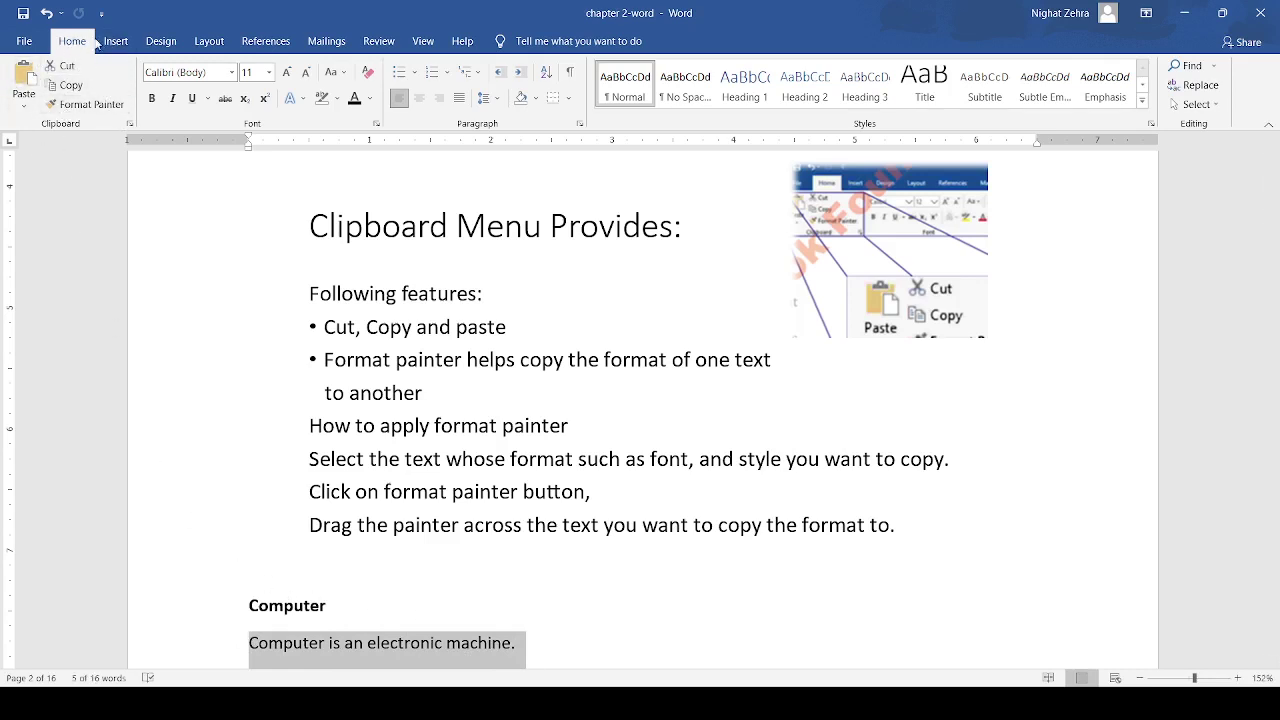
click(71, 86)
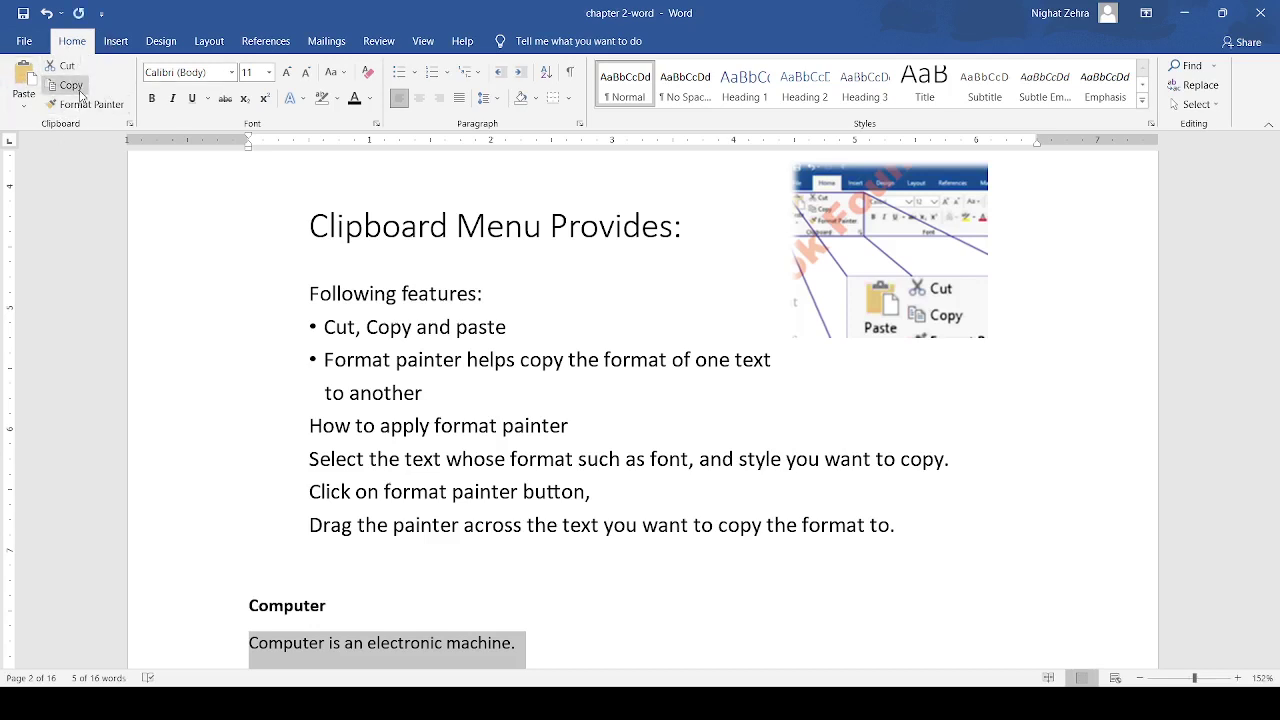
click(546, 651)
key(Return)
key(Return)
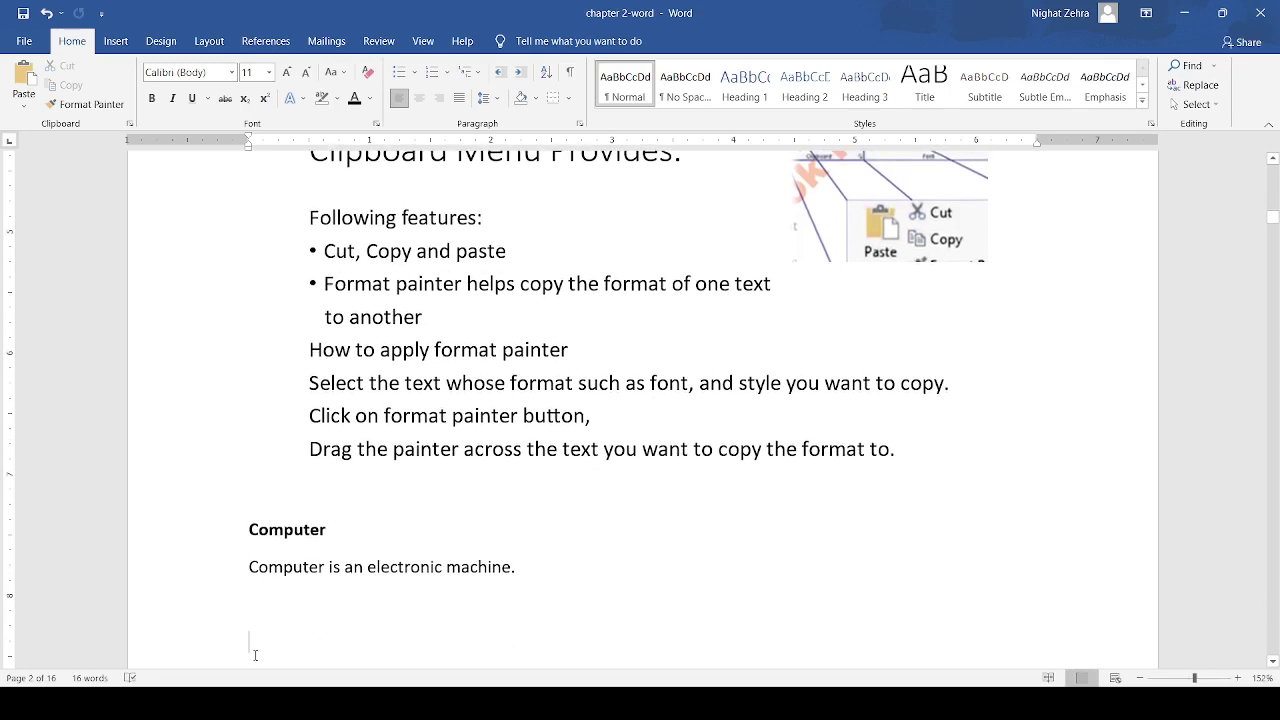
Step: Paste the copied sentence on the new line, then cut the original sentence
click(25, 78)
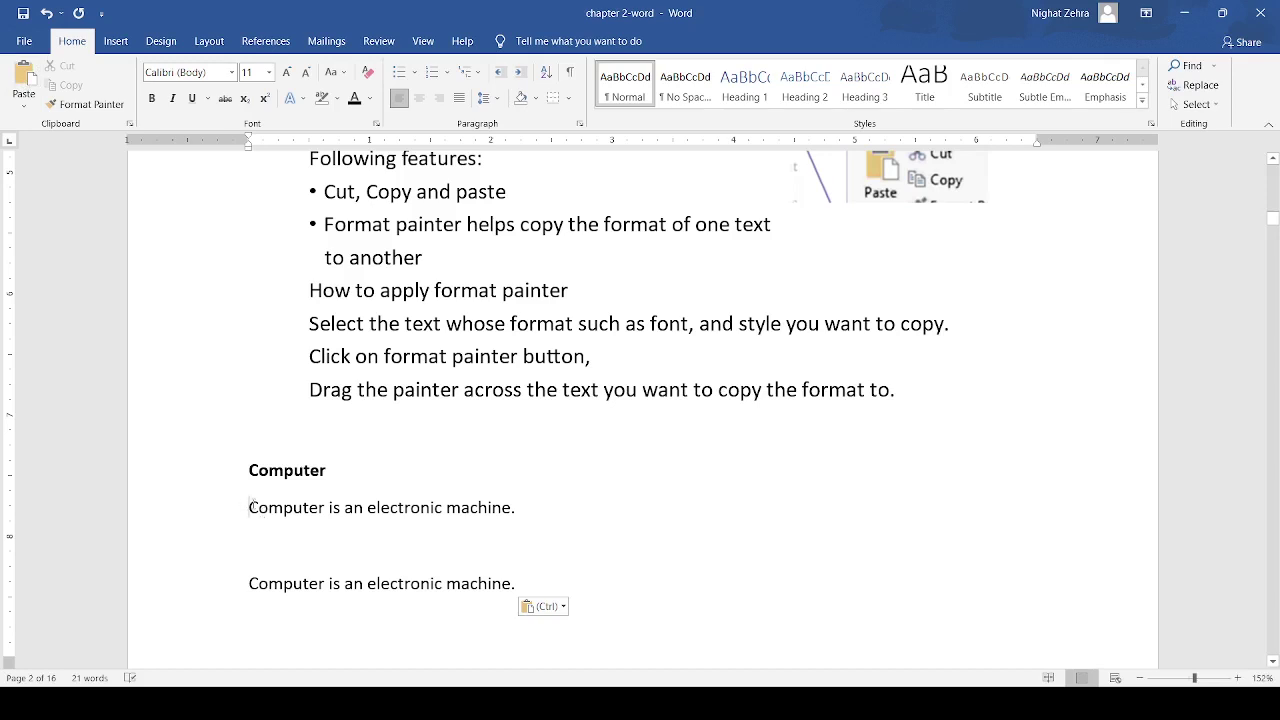
key(shift+Right)
key(shift+Right)
key(shift+Right)
key(shift+Right)
key(shift+Right)
key(shift+Right)
key(shift+Right)
key(shift+Right)
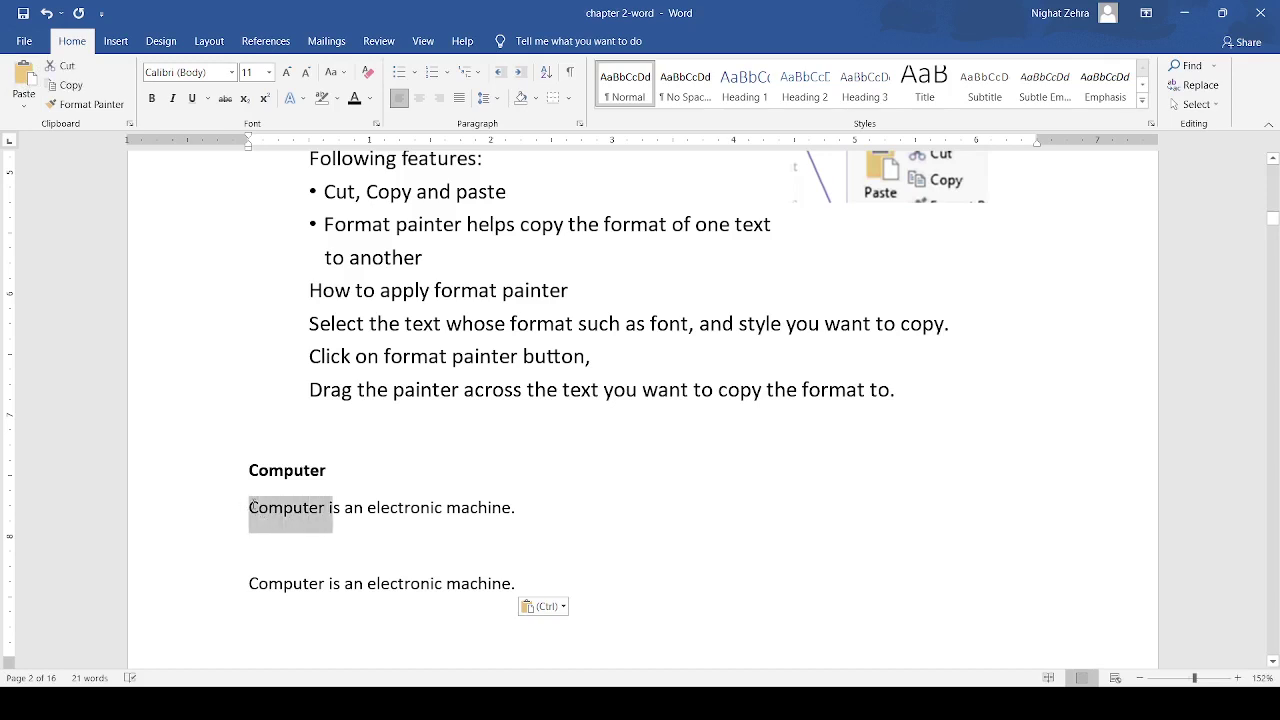
key(shift+Right)
key(shift+Right)
key(shift+Right)
key(shift+Right)
key(shift+Right)
key(shift+Right)
key(shift+Right)
key(shift+Right)
key(shift+Right)
key(shift+Right)
key(shift+Right)
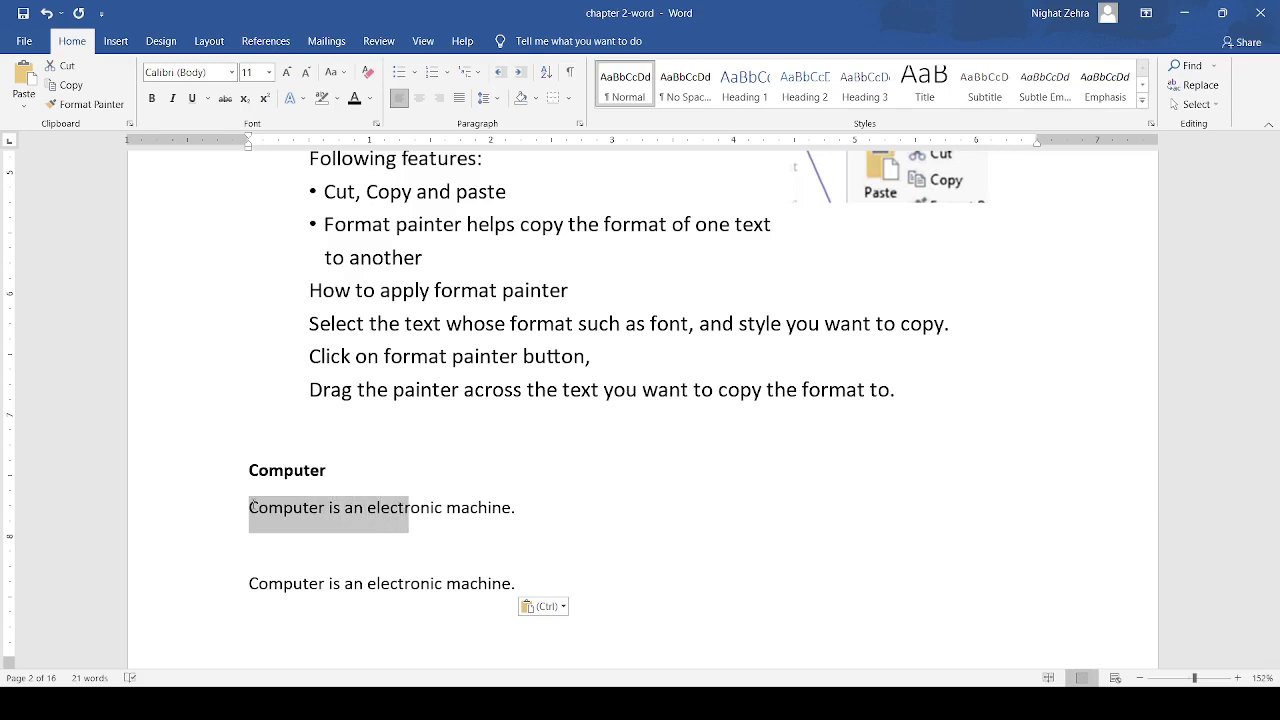
key(shift+Right)
key(shift+Right)
key(shift+Right)
key(shift+Right)
key(shift+Right)
key(shift+Right)
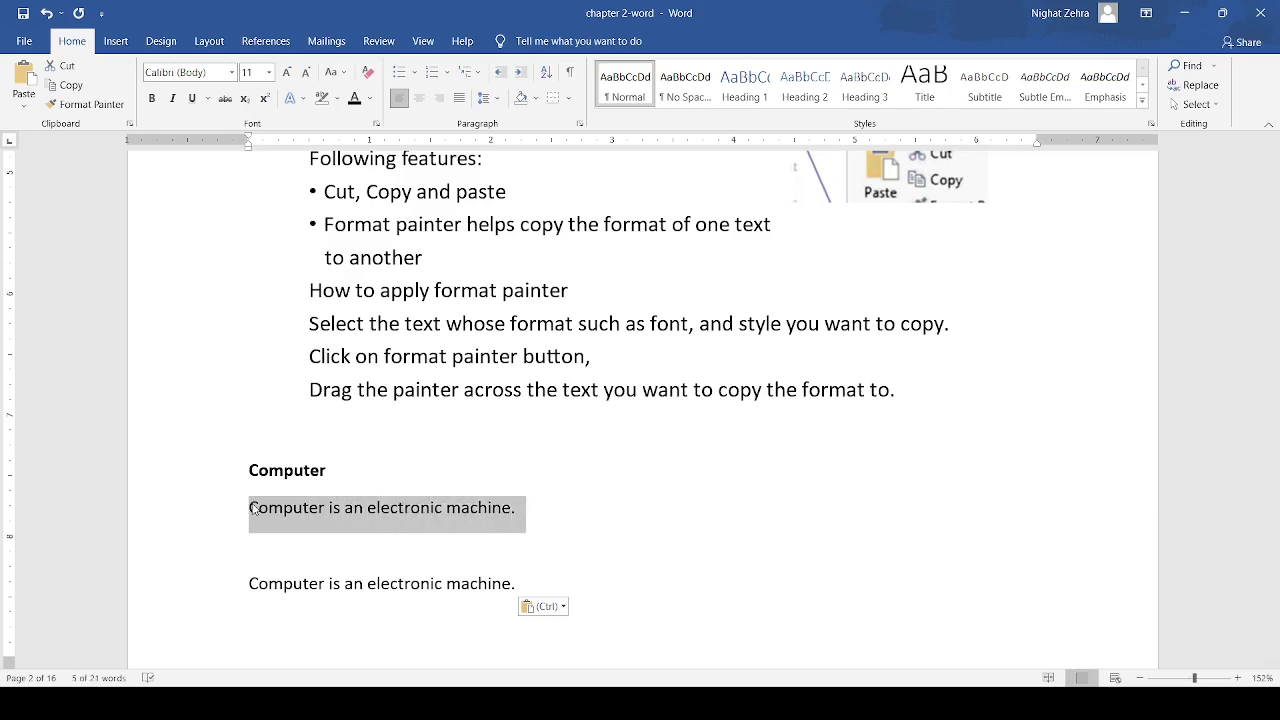
click(64, 66)
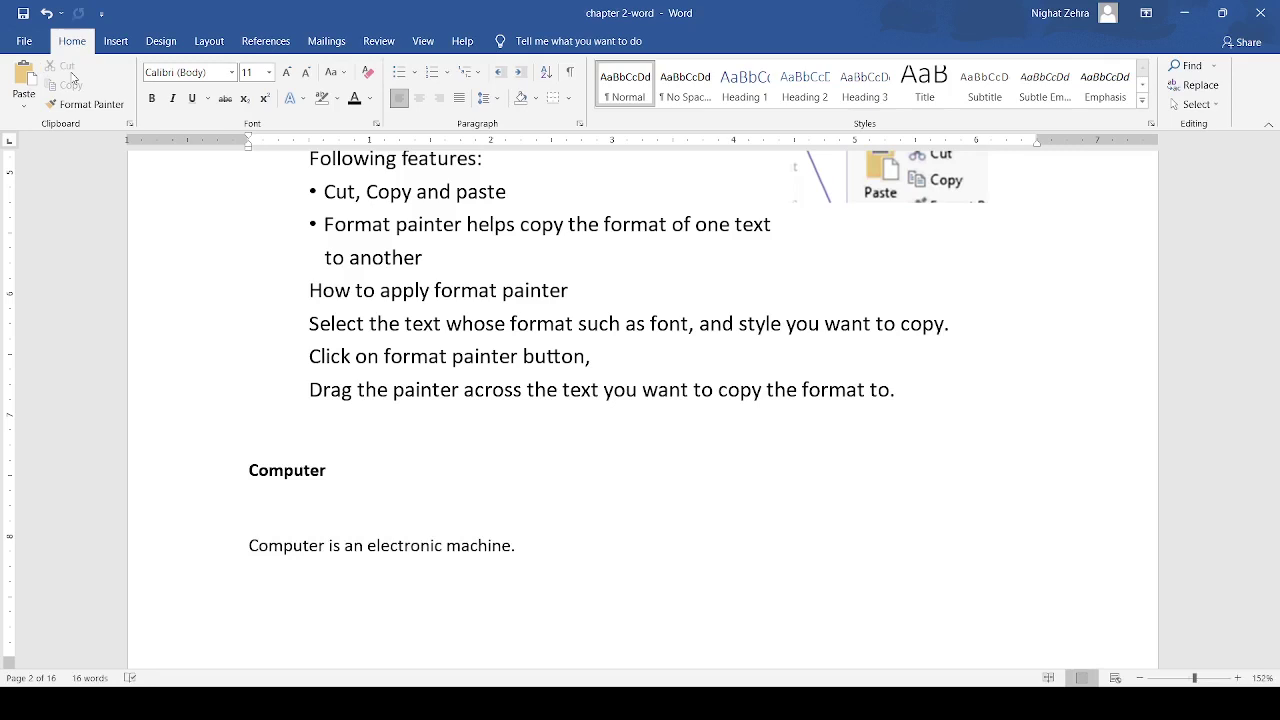
Step: Paste the cut sentence onto an empty line below, giving two copies under Computer
key(Down)
key(Down)
scroll(640, 400, down, 6)
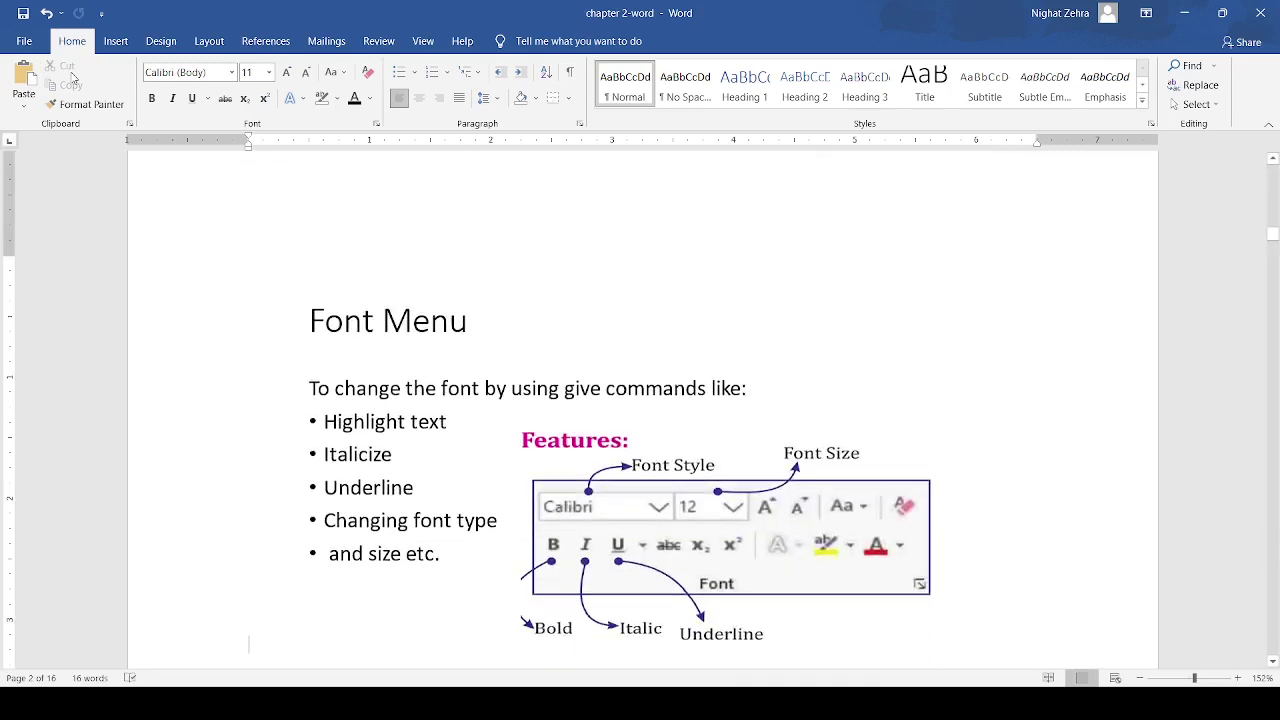
scroll(640, 400, up, 3)
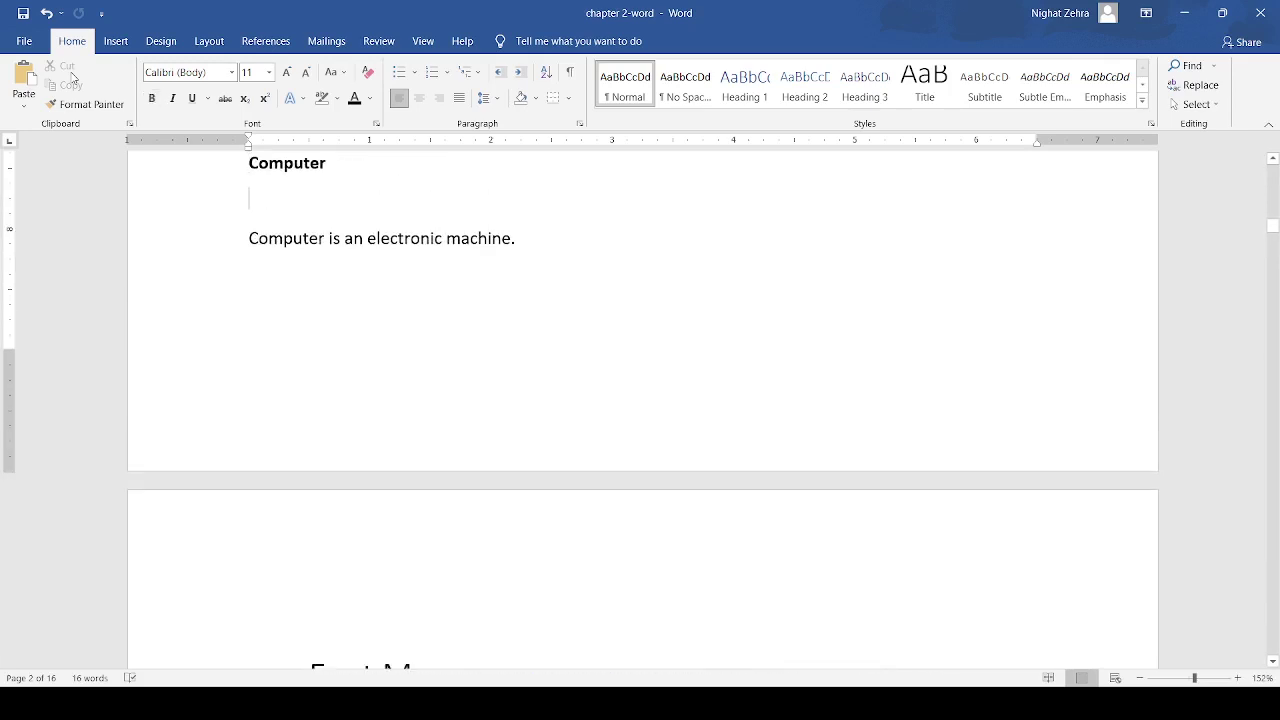
key(Down)
key(Down)
key(Down)
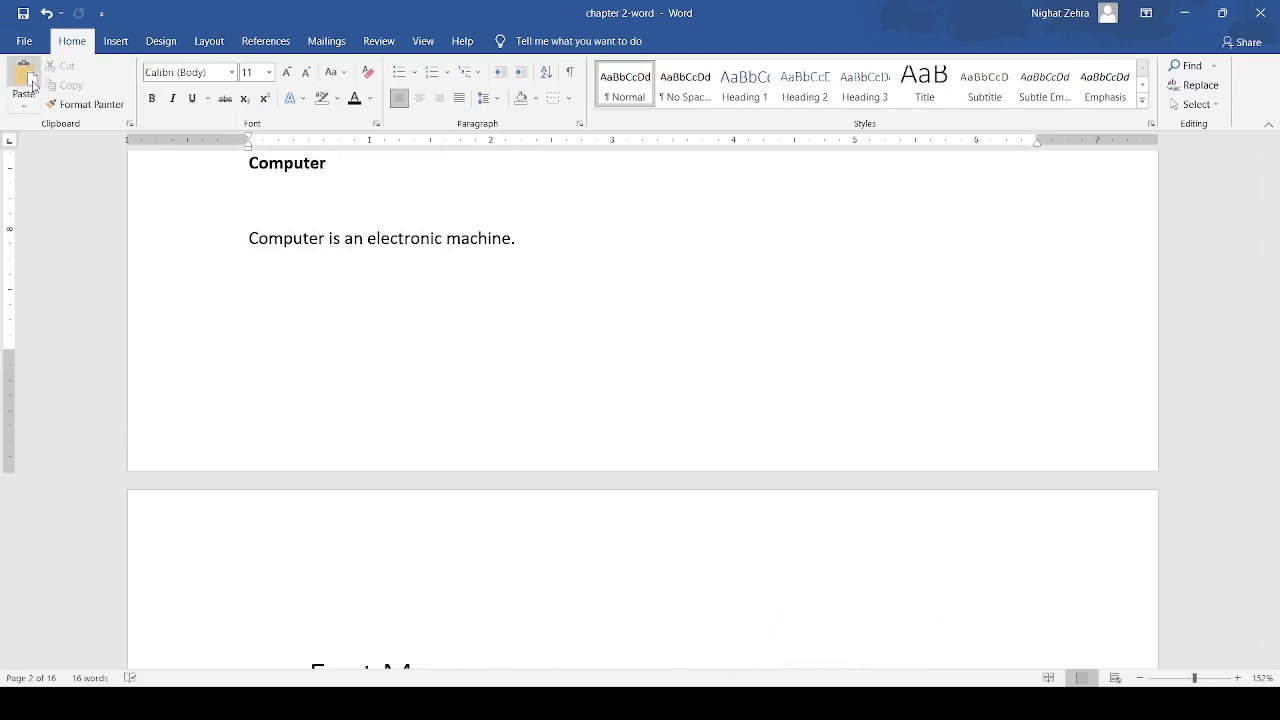
click(25, 80)
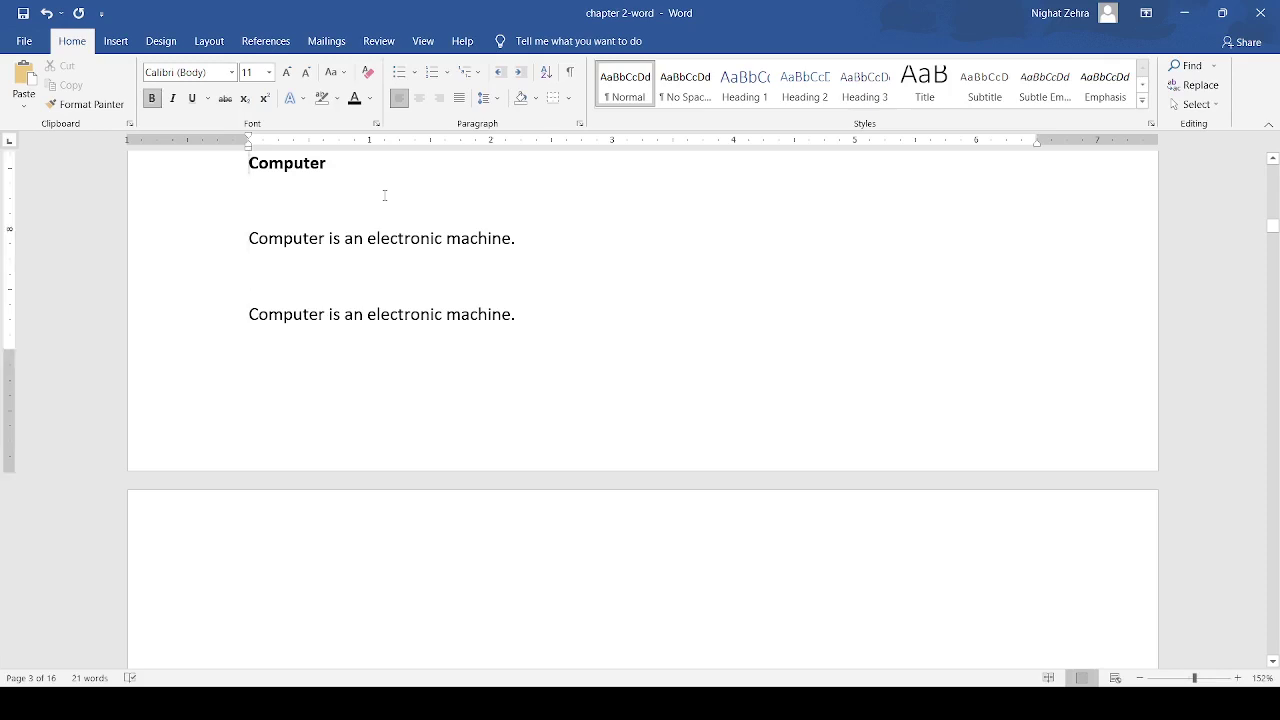
scroll(384, 195, up, 5)
scroll(385, 197, up, 5)
scroll(384, 197, down, 5)
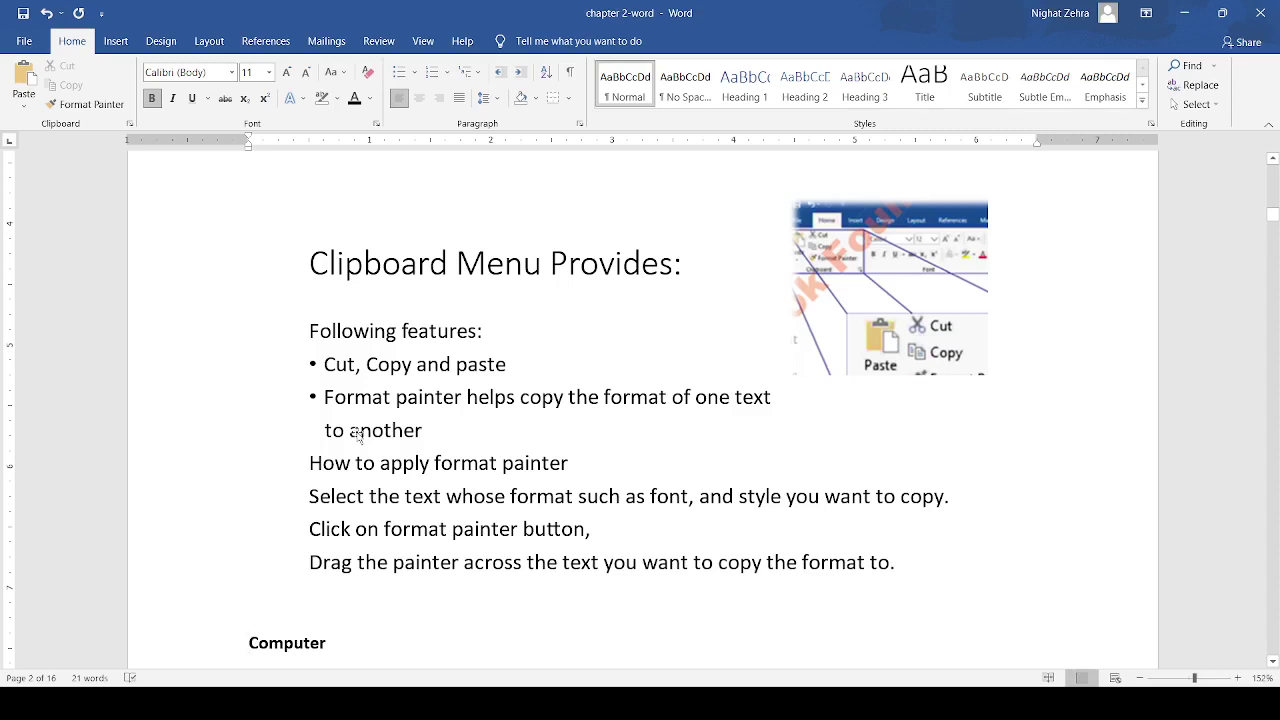
Step: Use Format Painter to copy the heading's bold onto the sentence's word Computer
scroll(357, 433, down, 2)
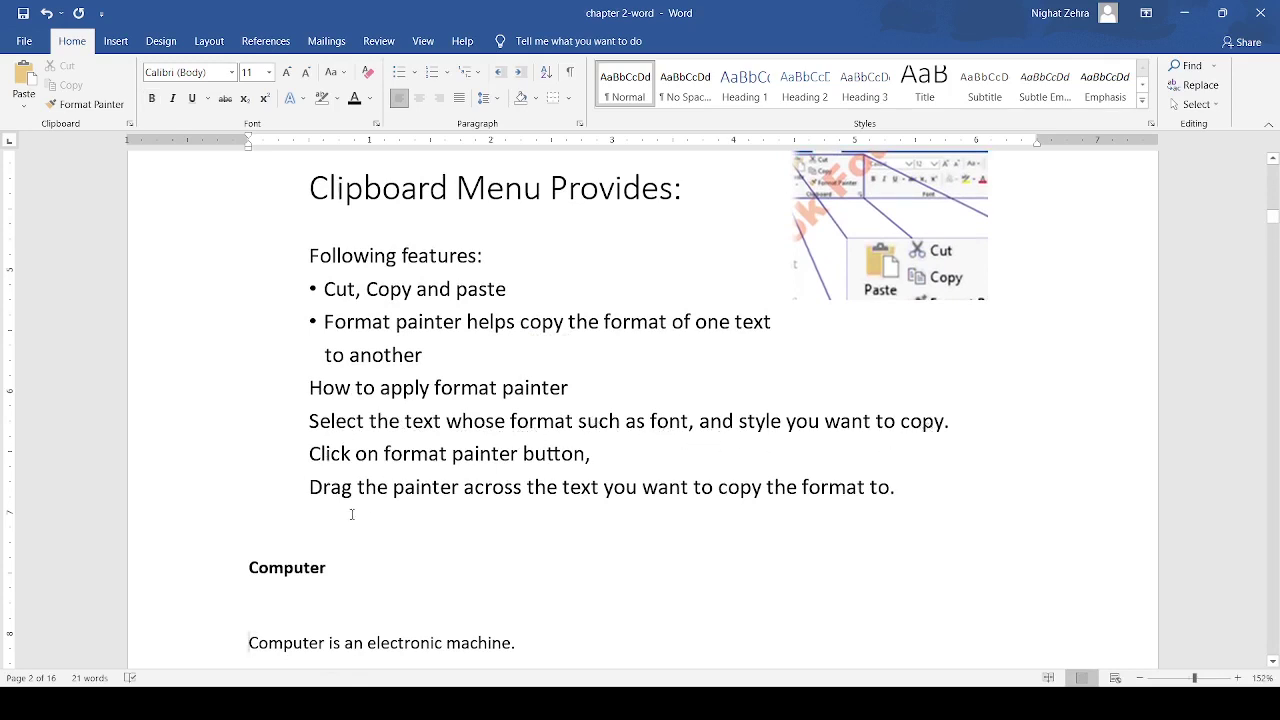
double_click(288, 570)
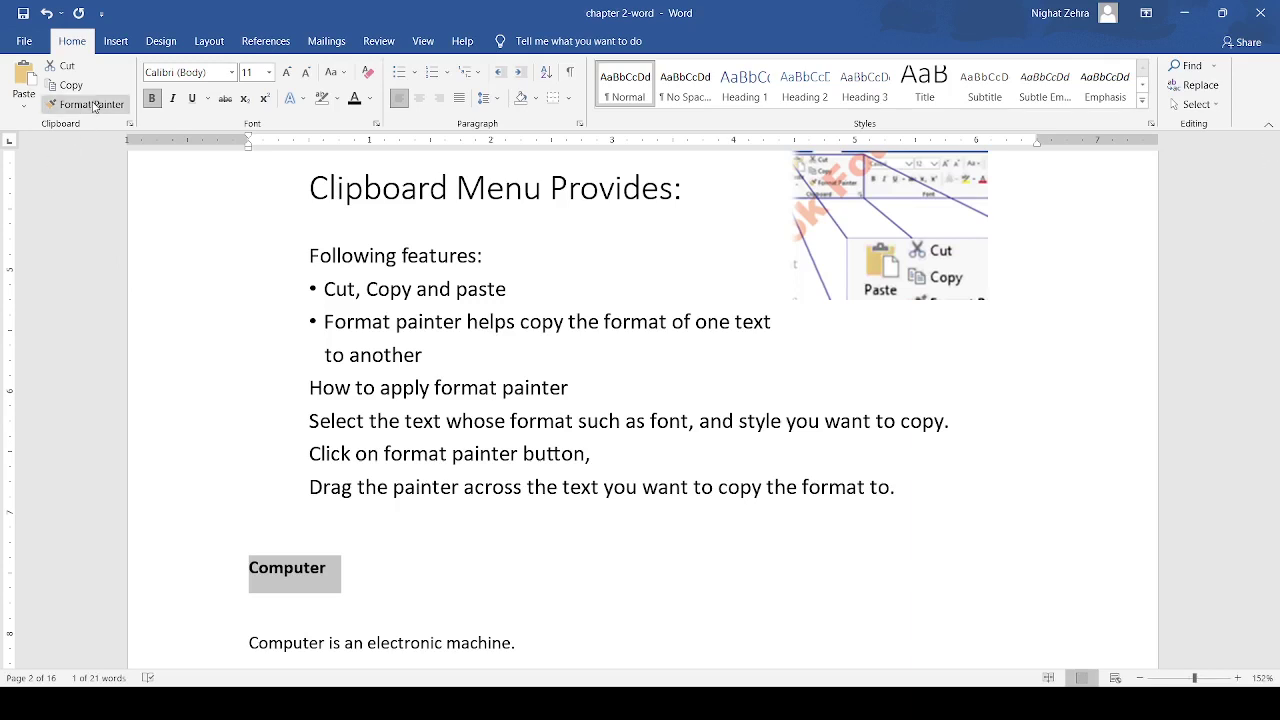
click(94, 107)
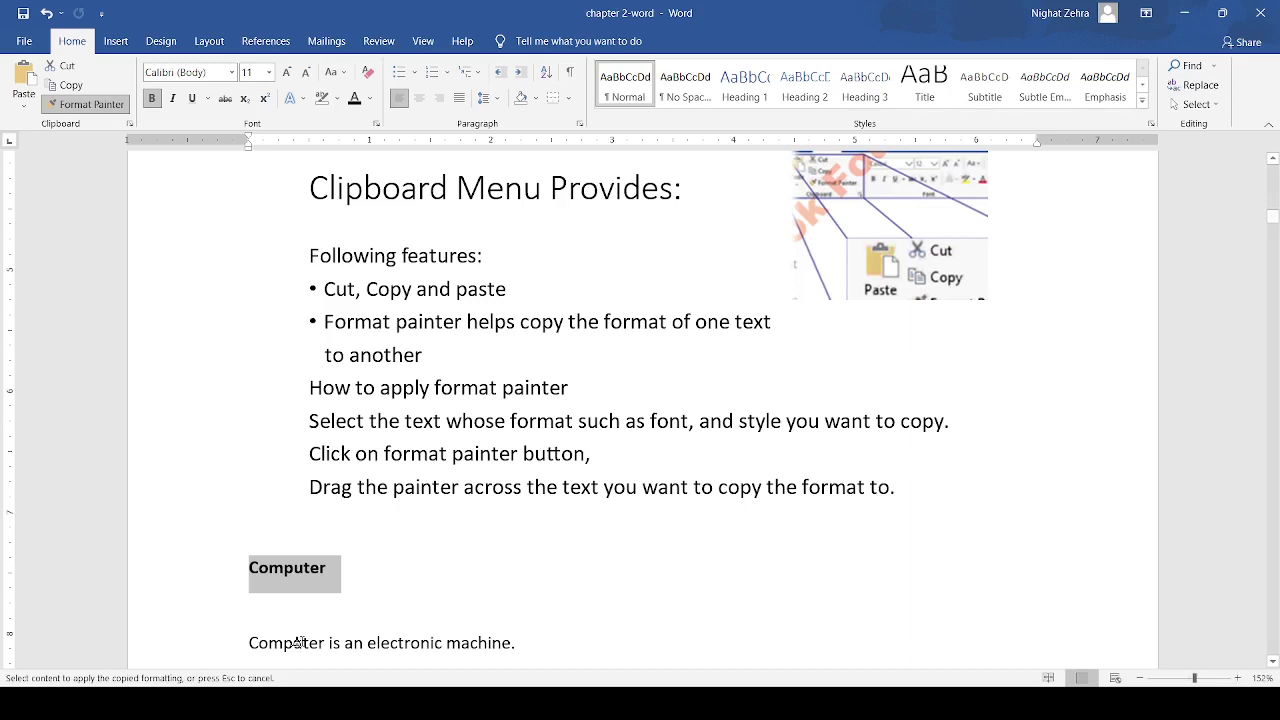
click(300, 642)
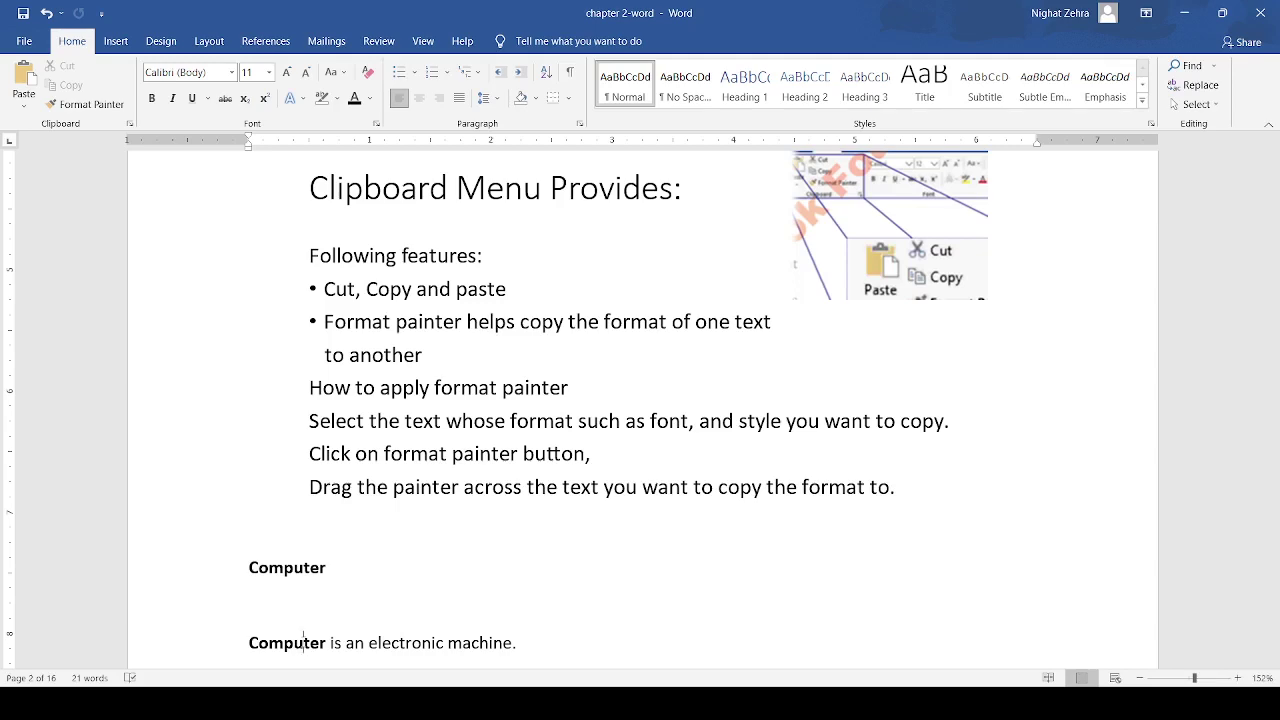
Step: Scroll to the Font Menu page and move the caret onto the Keyboard line
scroll(303, 642, down, 1)
scroll(303, 642, down, 4)
scroll(303, 642, down, 6)
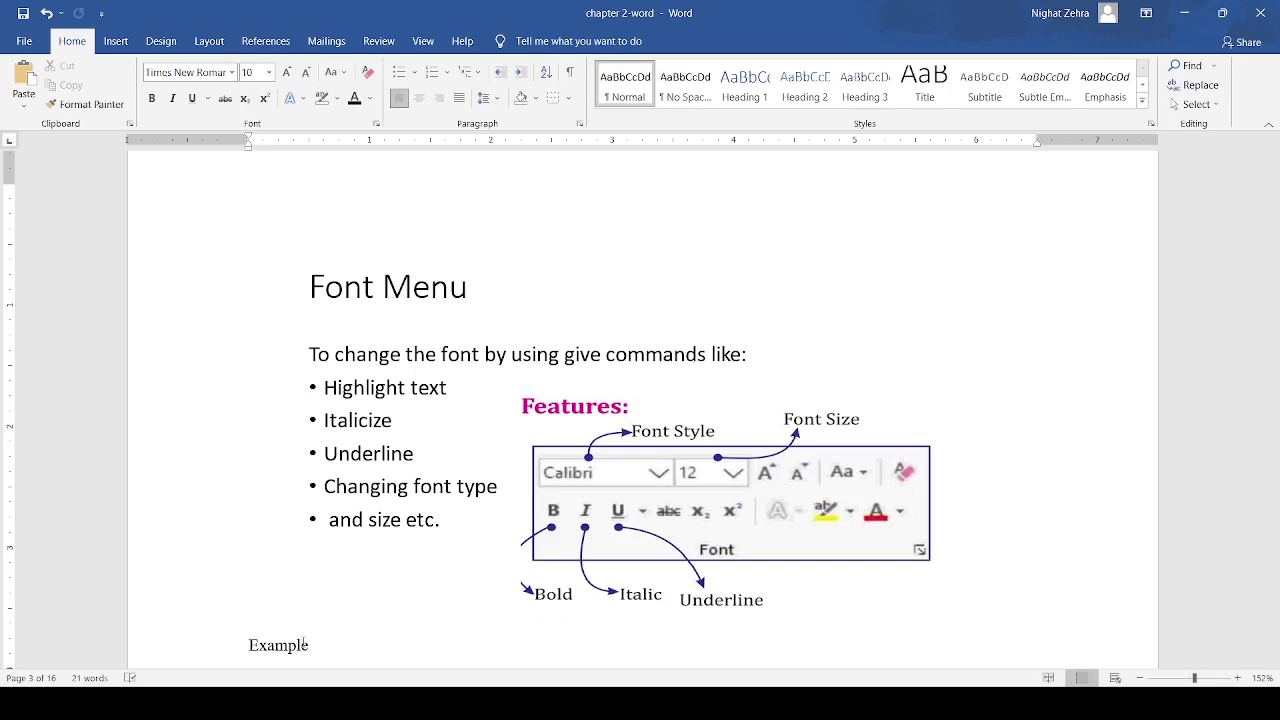
key(Down)
key(Down)
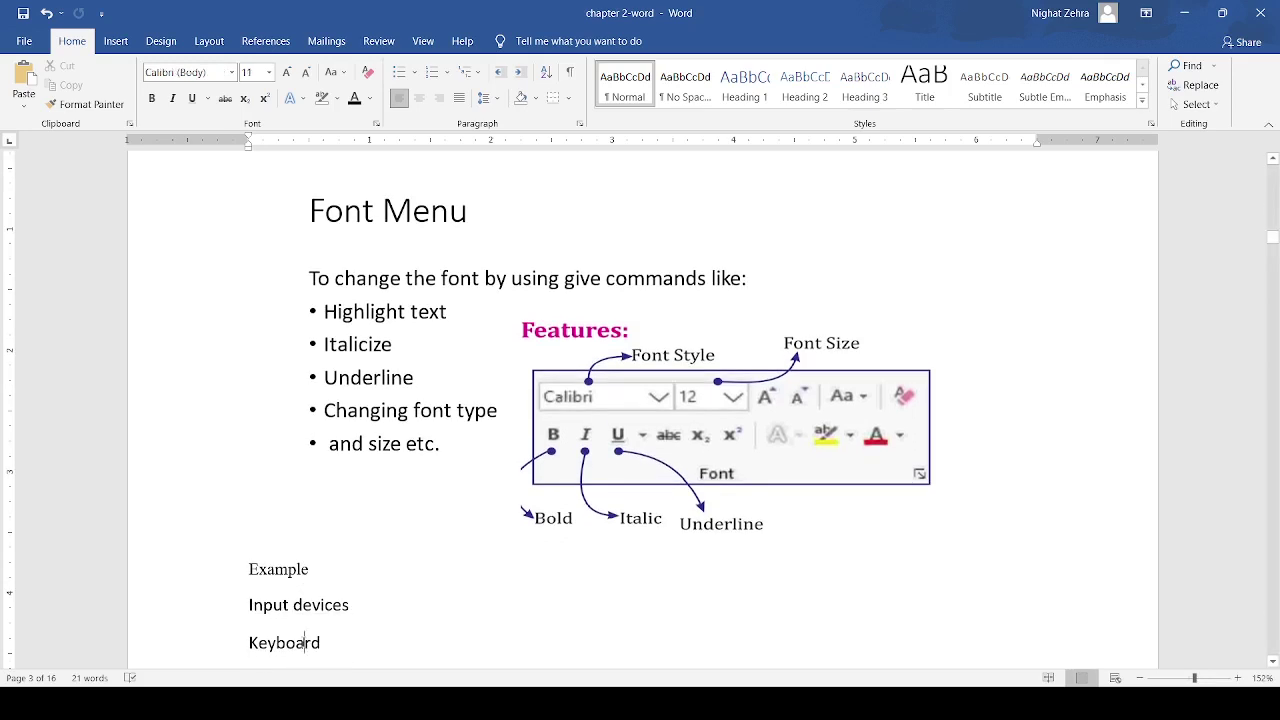
key(Down)
key(Down)
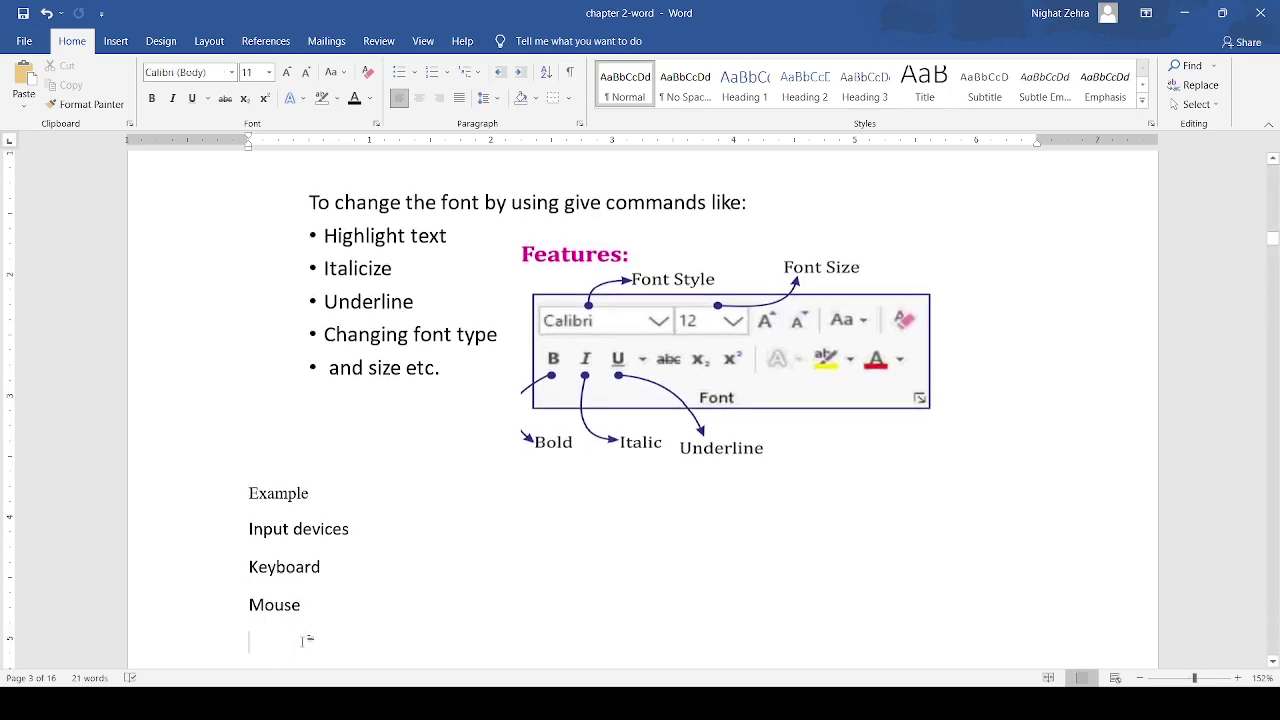
Step: Select the word Example and give it the Arial Black font
key(Up)
key(Up)
key(Up)
key(Up)
double_click(280, 492)
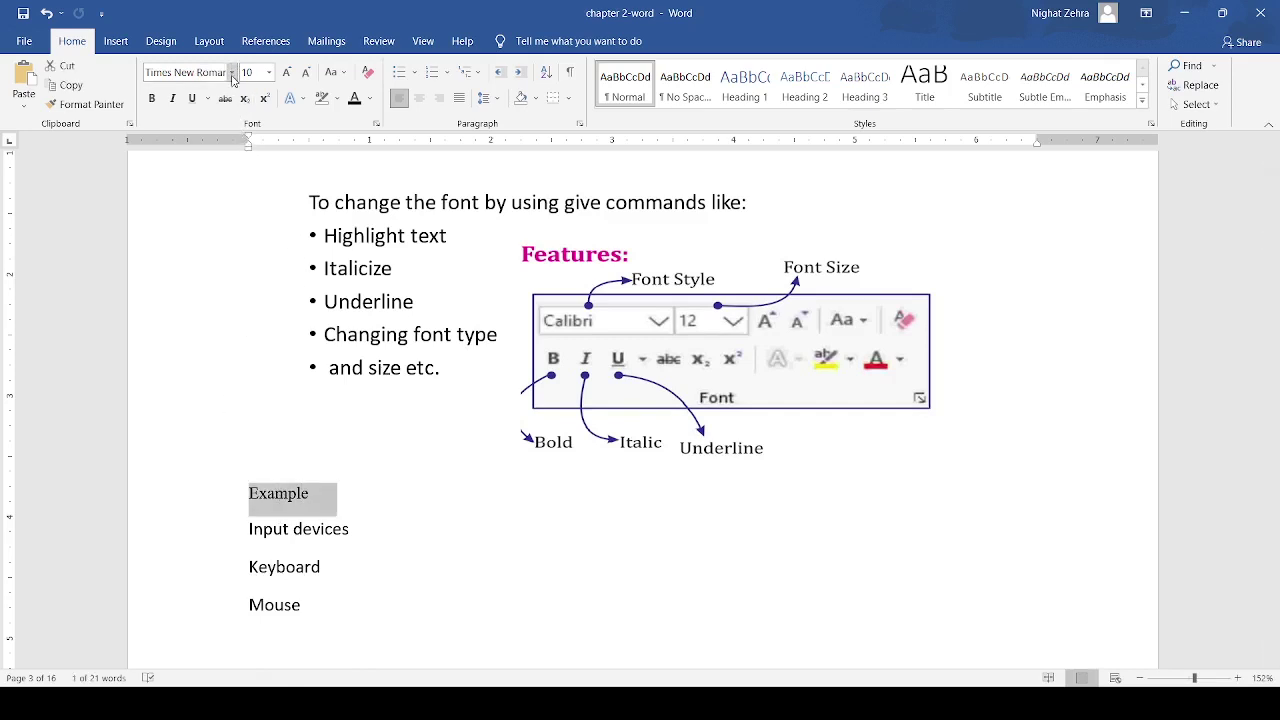
click(232, 76)
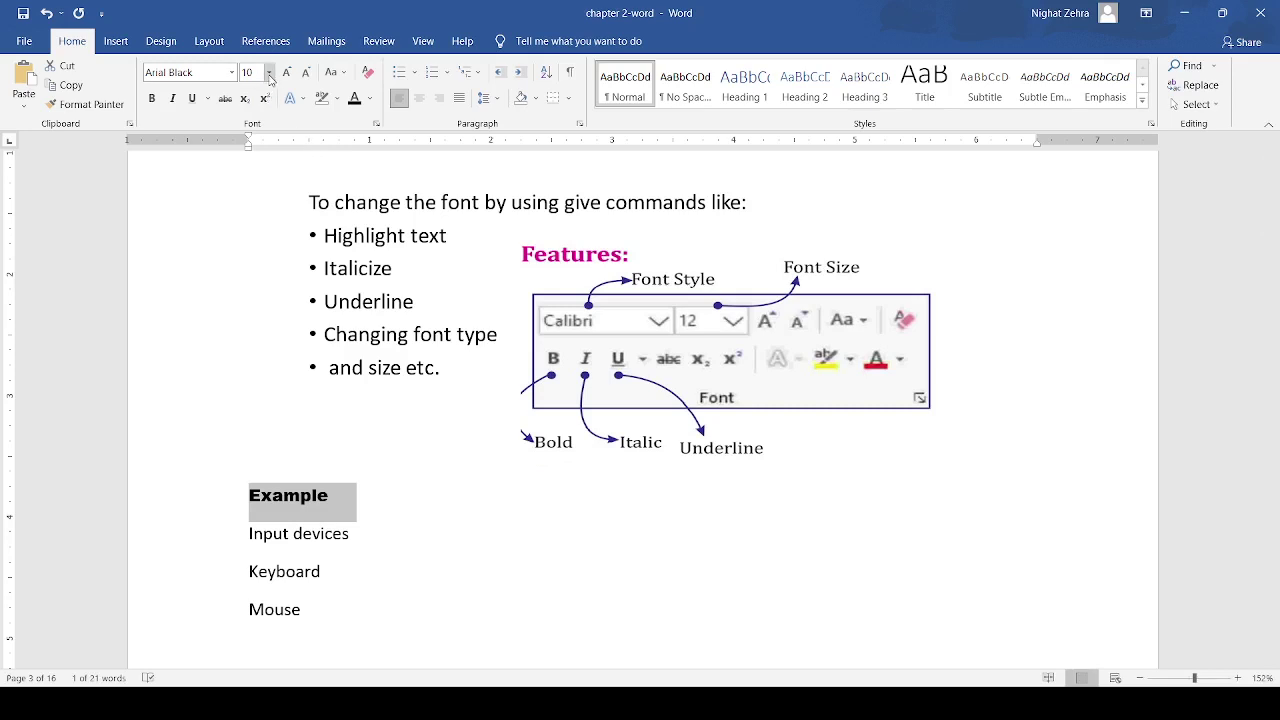
Step: Enlarge the Arial Black Example heading to 22 points
key(ctrl+shift+greater)
key(ctrl+shift+greater)
key(ctrl+shift+greater)
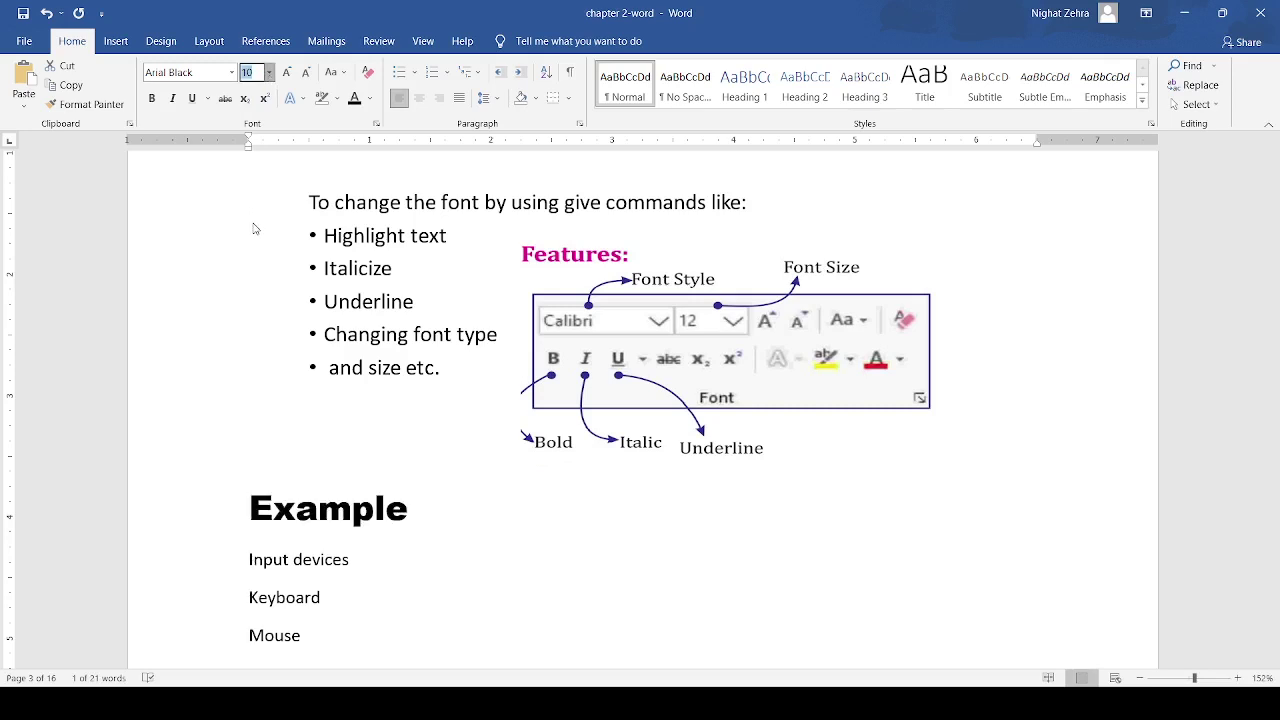
key(Escape)
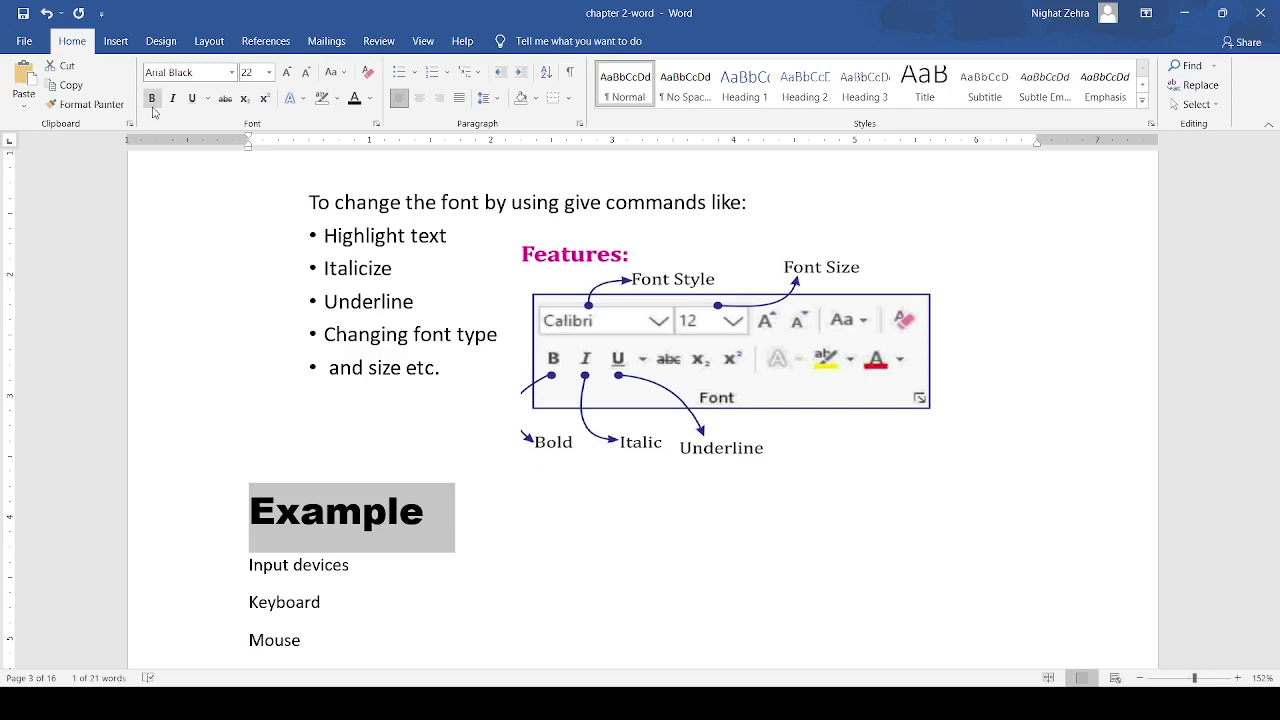
Step: Make the Example heading bold, italic and underlined, then reselect its line
click(153, 104)
click(170, 100)
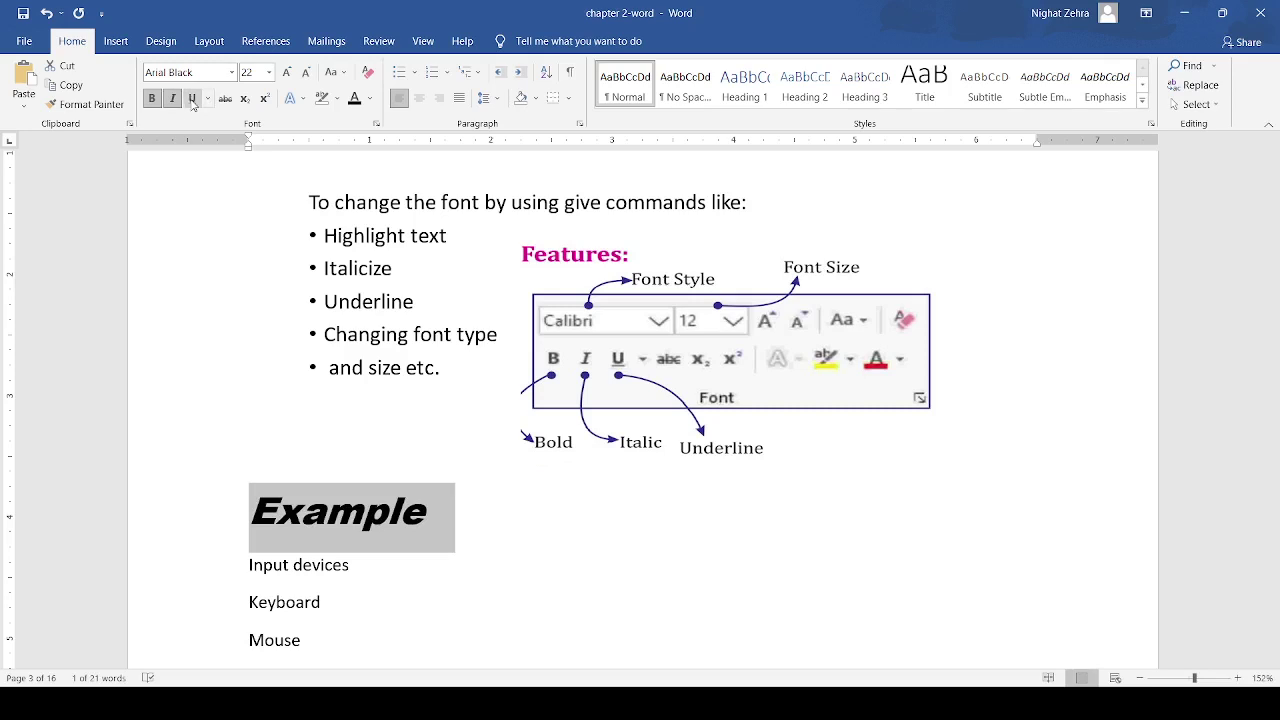
click(193, 104)
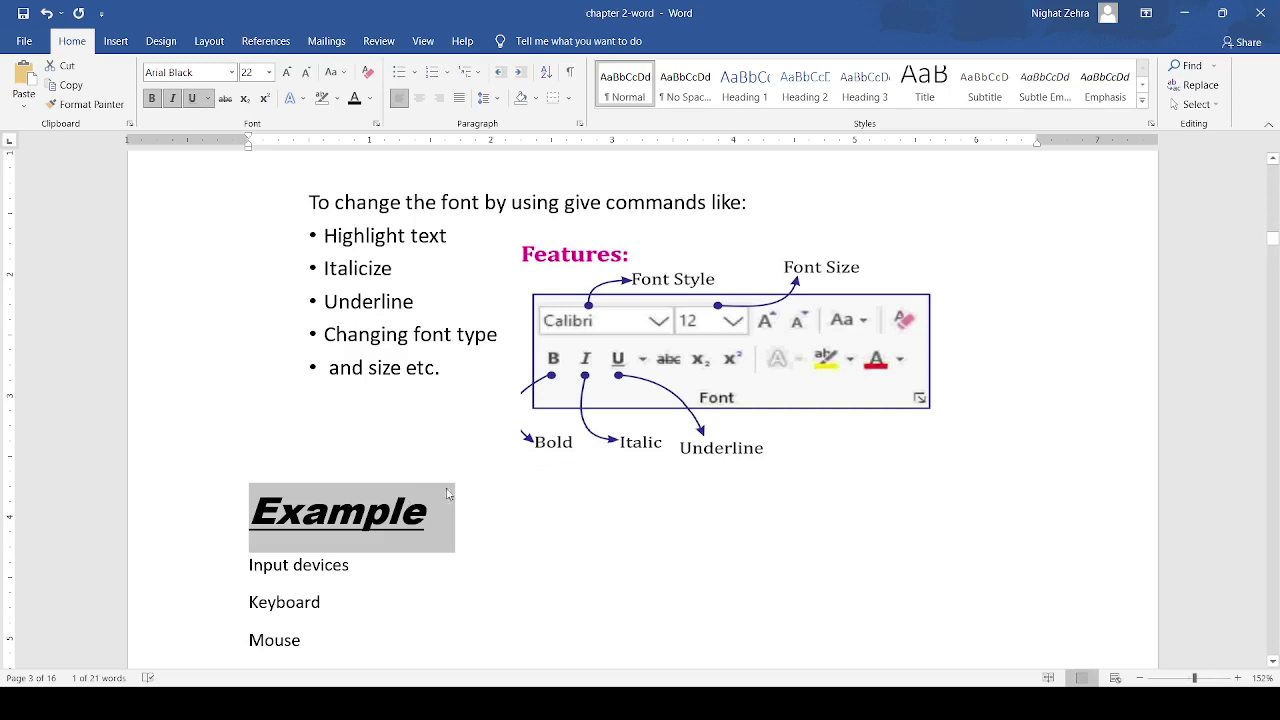
key(Right)
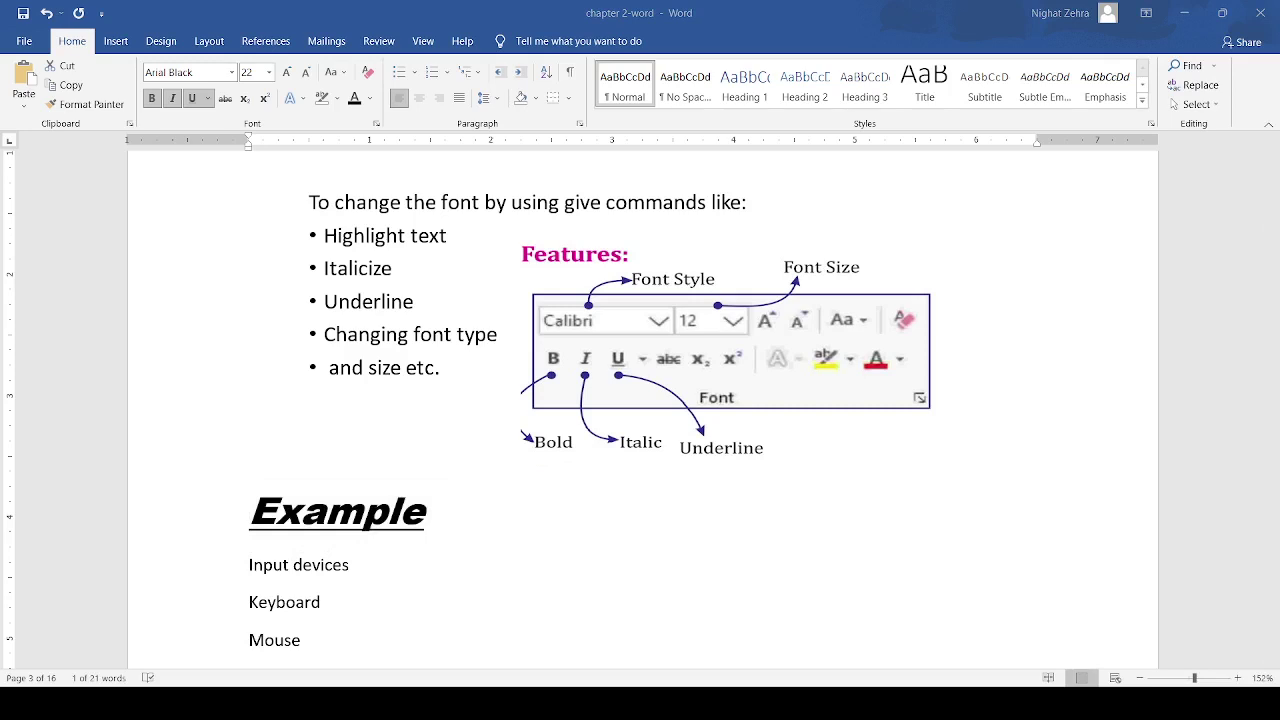
key(shift+Up)
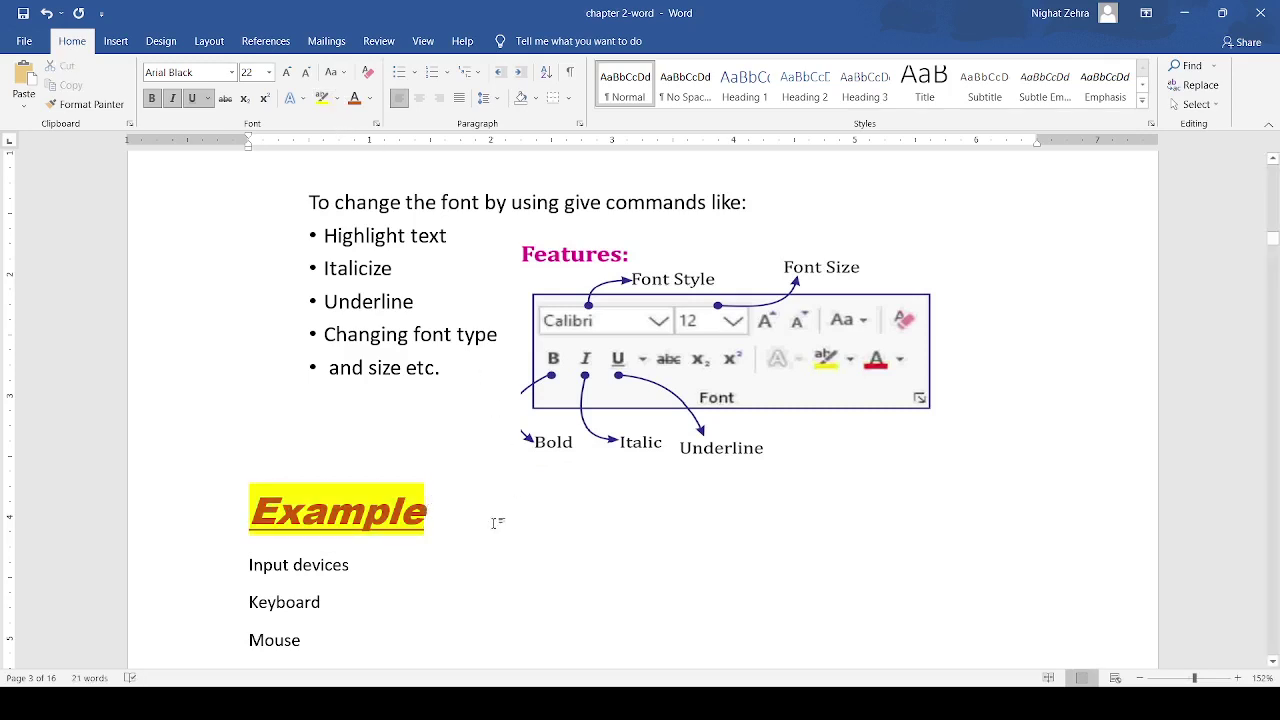
key(Down)
key(Down)
key(Down)
key(Down)
key(Down)
key(Down)
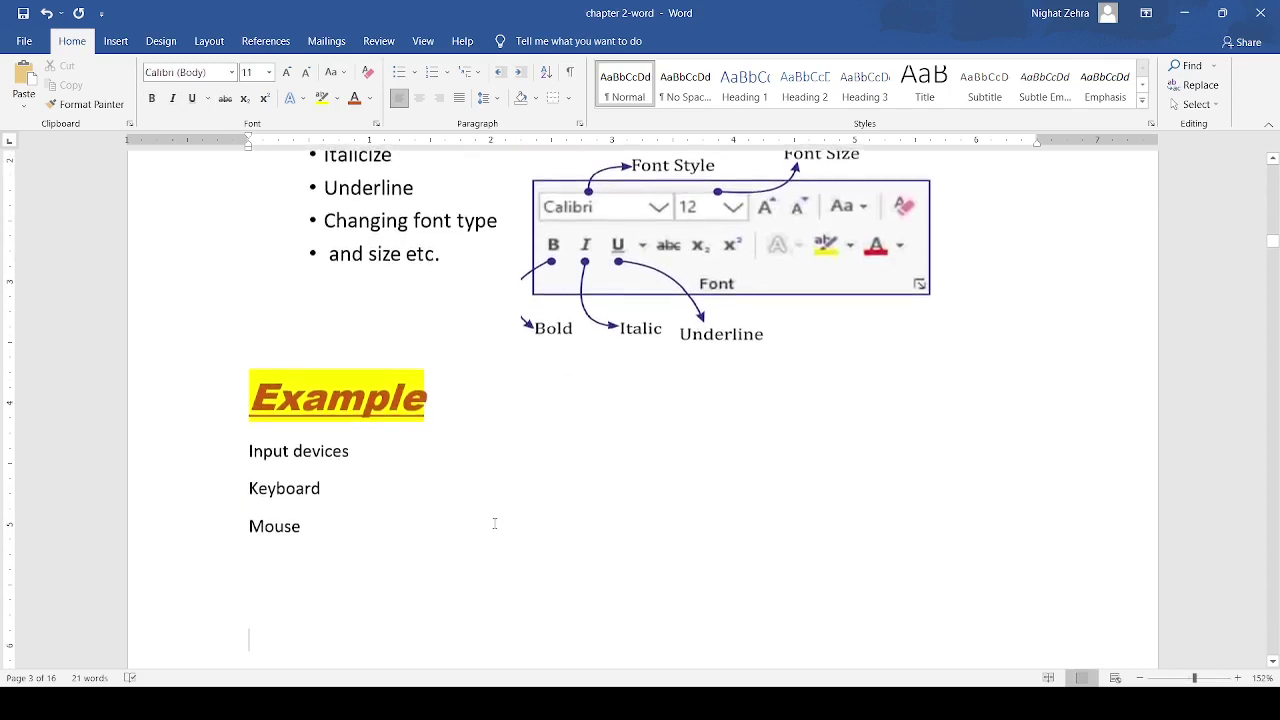
Step: Scroll to the Paragraph Menu on page 4 and place the cursor in its Example line
scroll(494, 524, down, 5)
scroll(494, 524, down, 3)
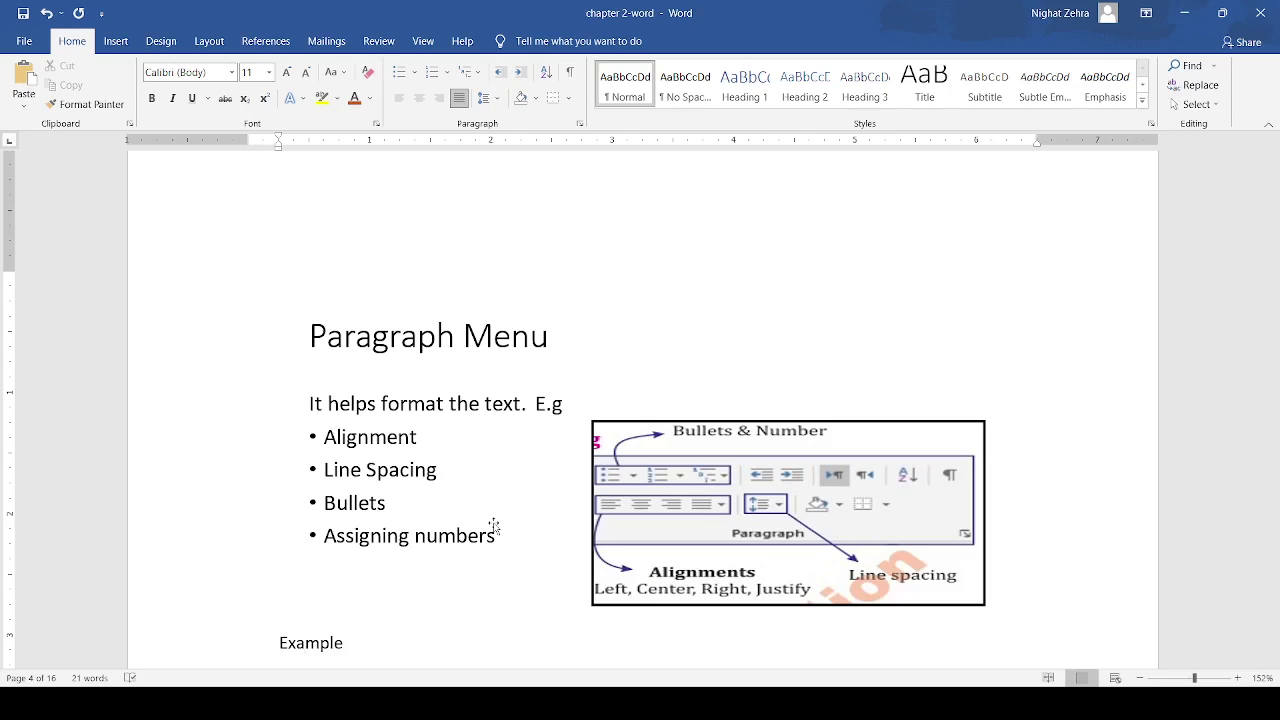
scroll(494, 526, down, 3)
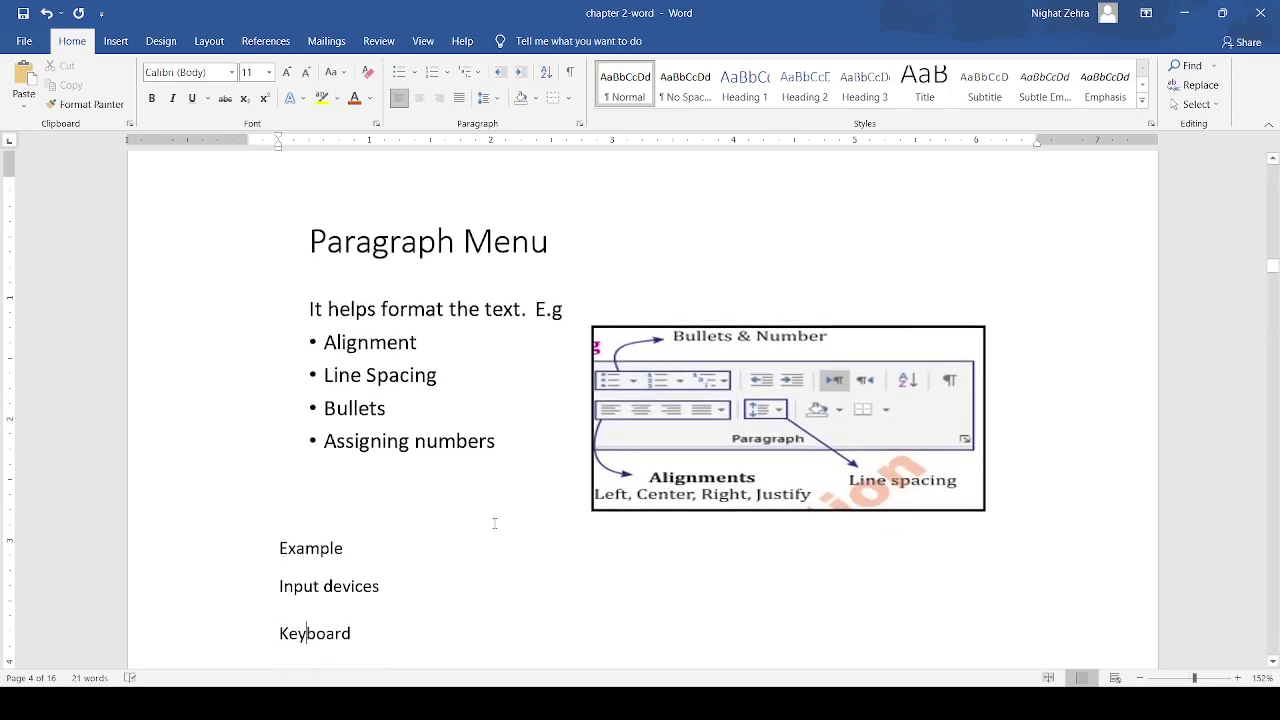
key(Down)
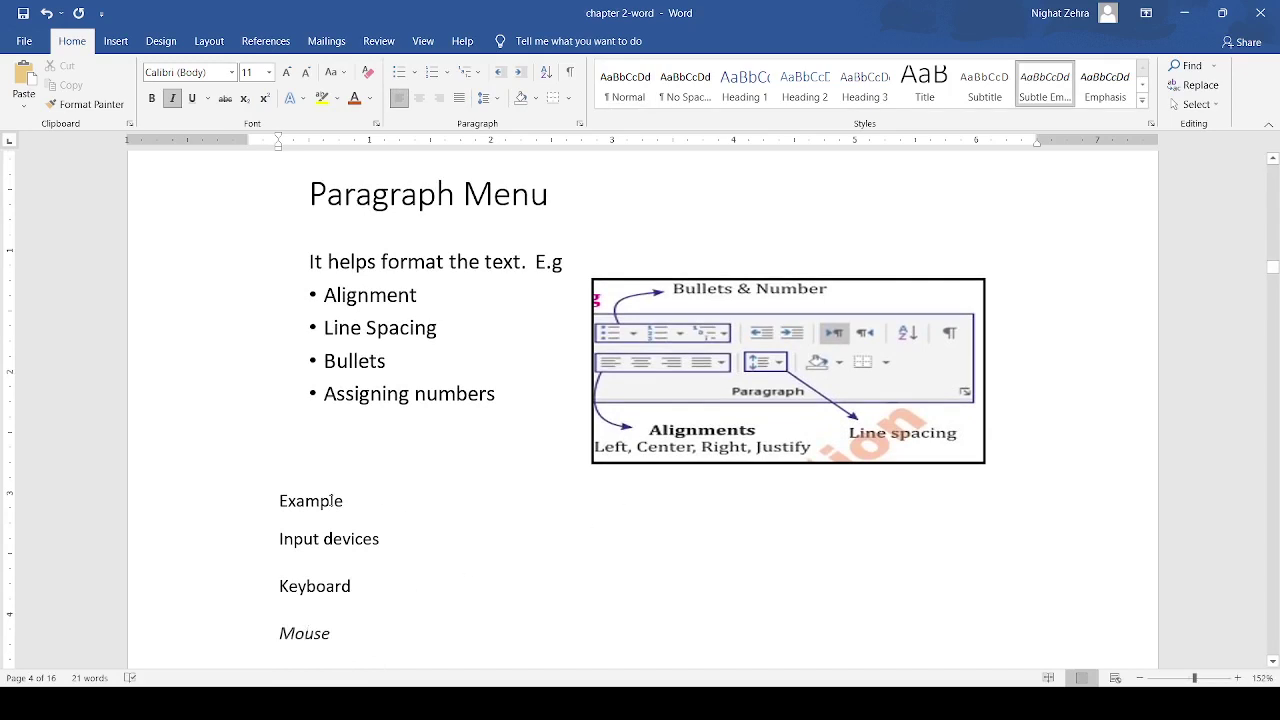
click(313, 496)
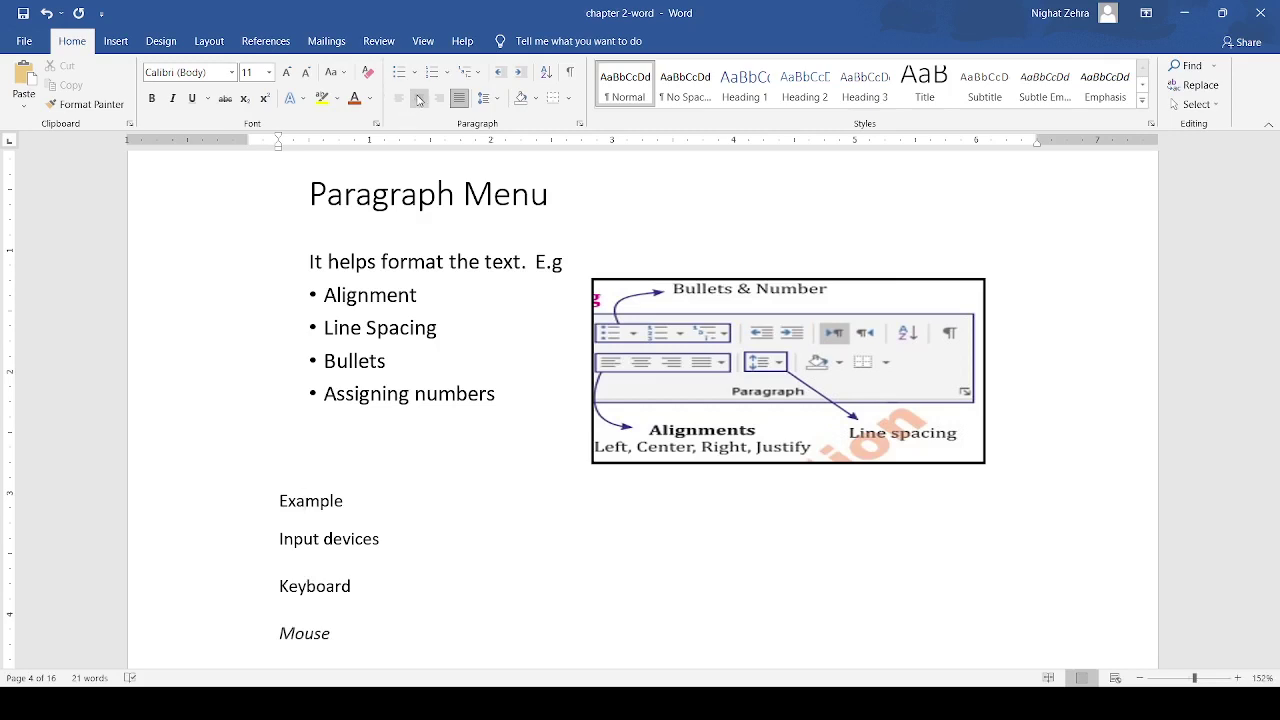
Step: Align the 'Example' line centred, then right, and finally justified at the left margin
click(419, 100)
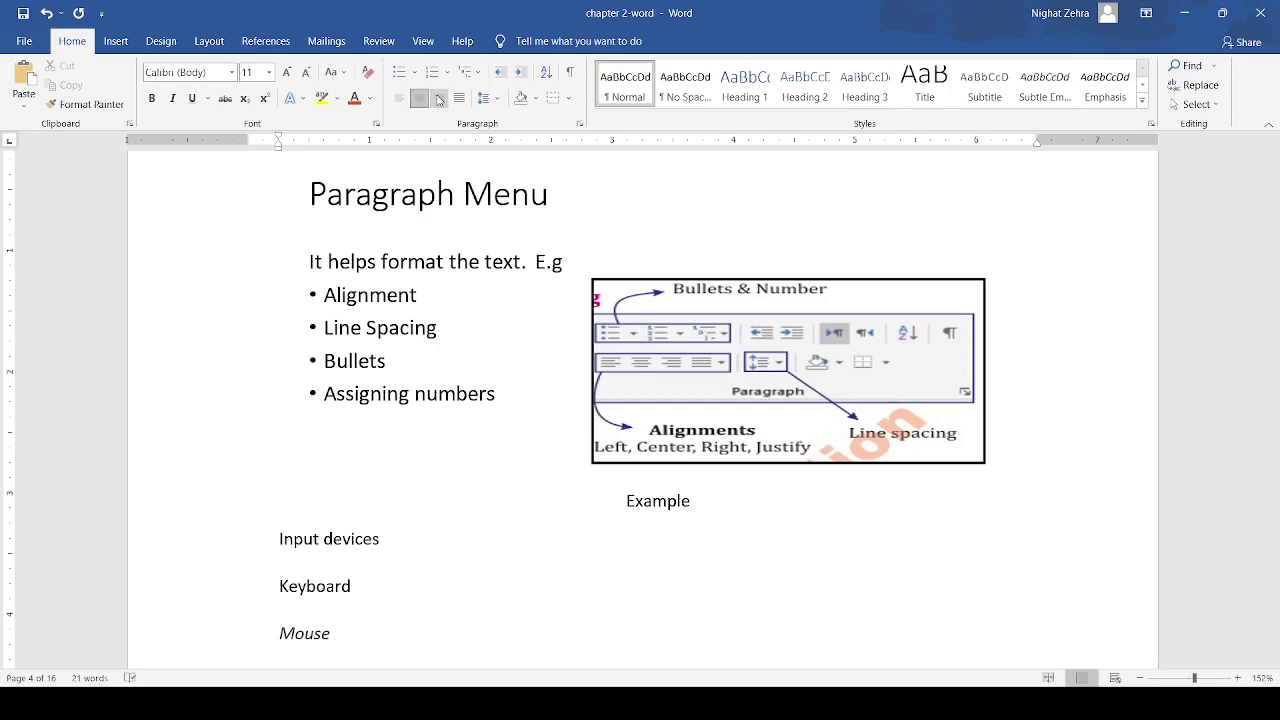
click(438, 99)
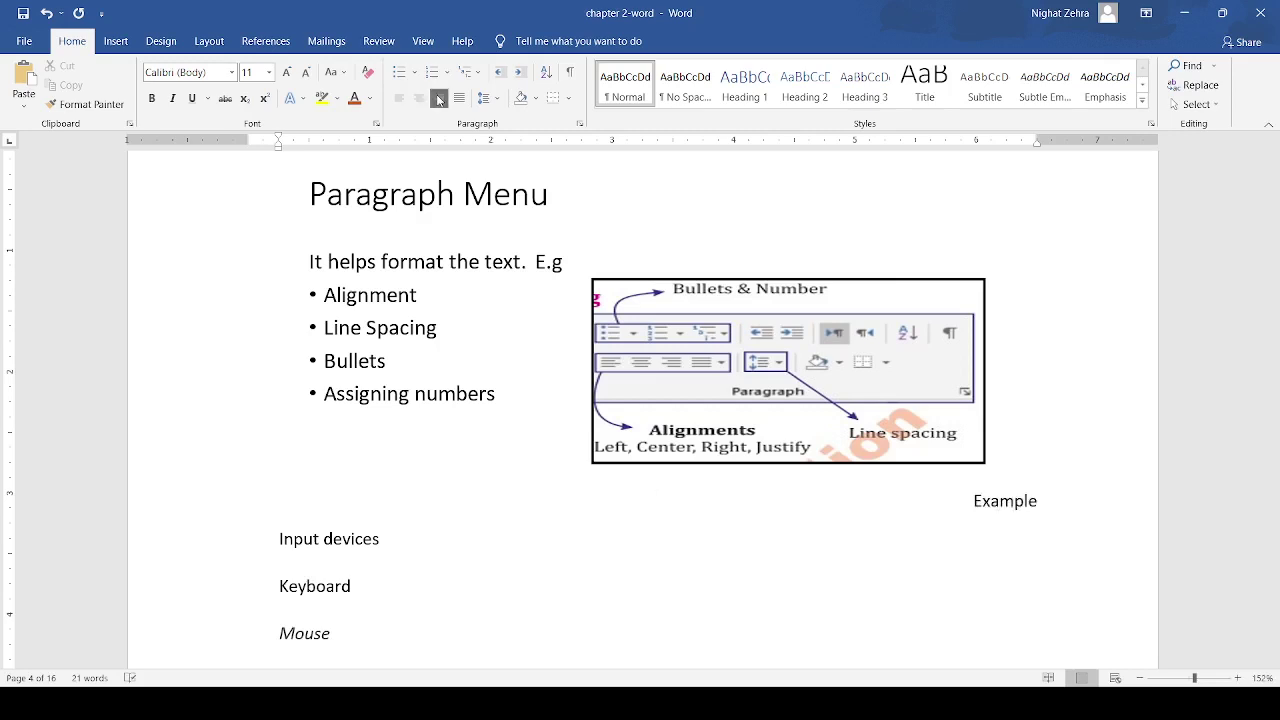
click(460, 99)
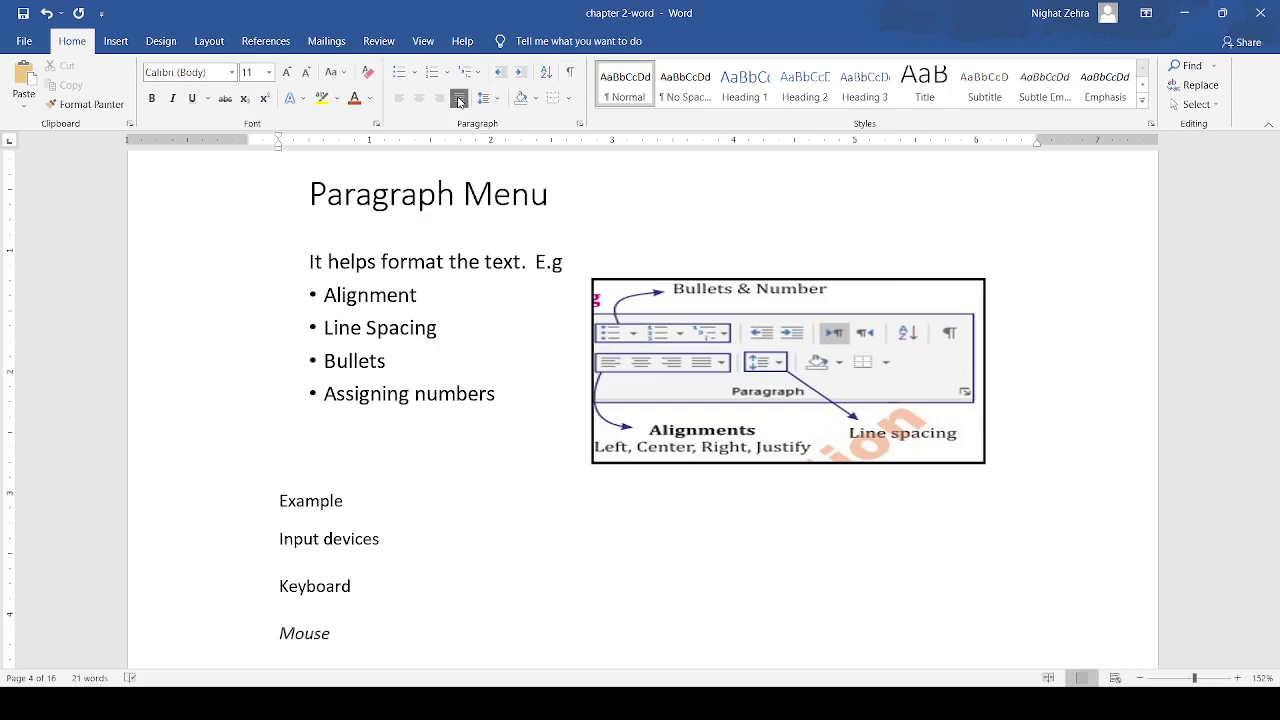
click(459, 100)
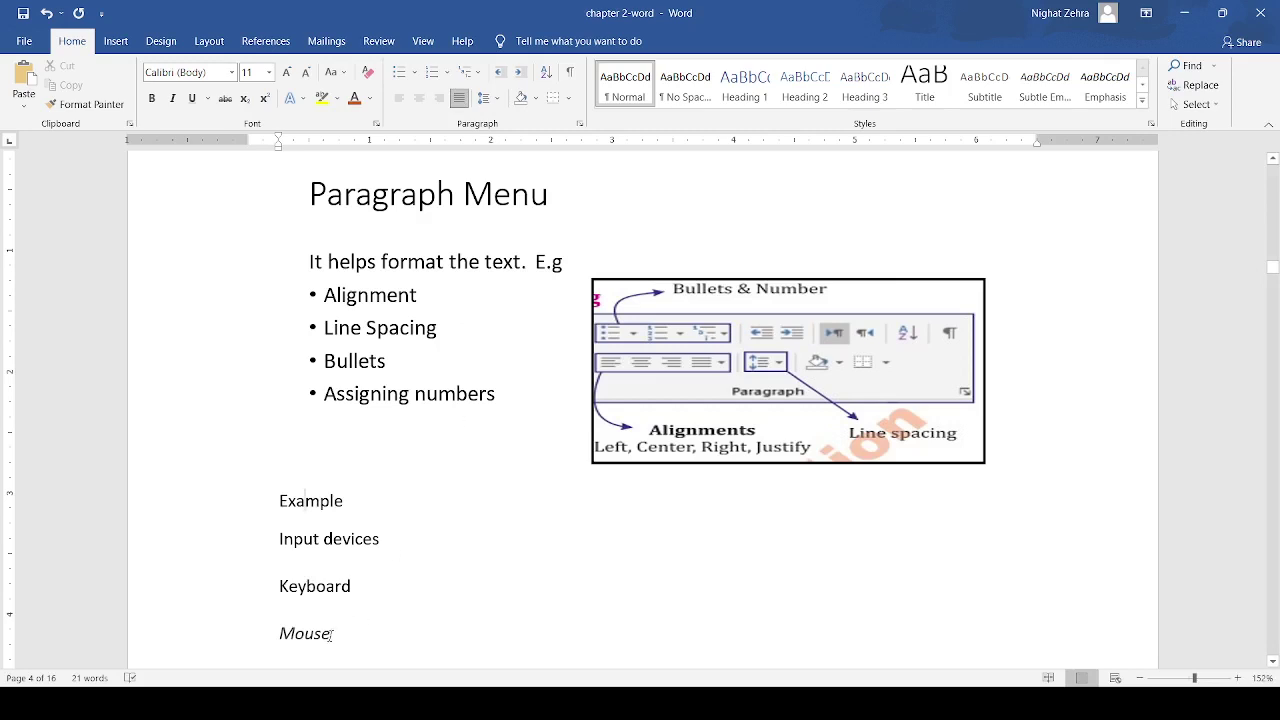
Step: Select the Keyboard and Mouse lines, then deselect and place the caret after 'Mouse'
drag(334, 632, 263, 554)
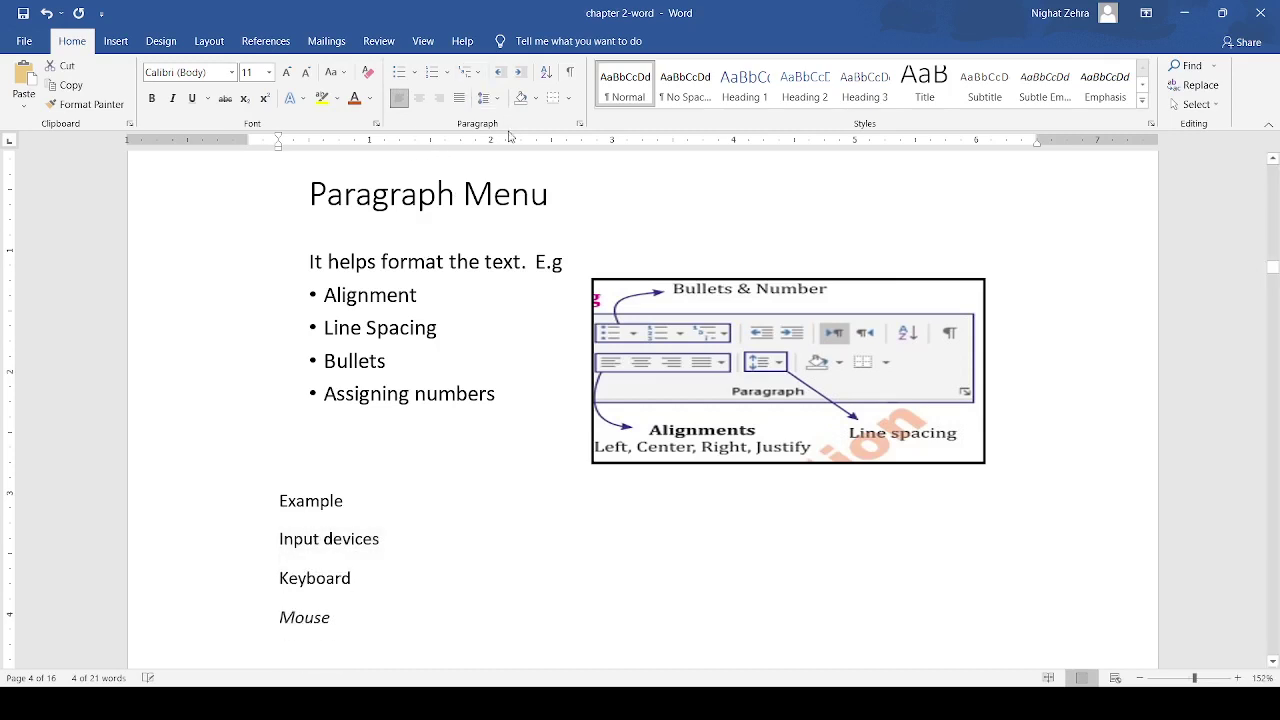
click(430, 473)
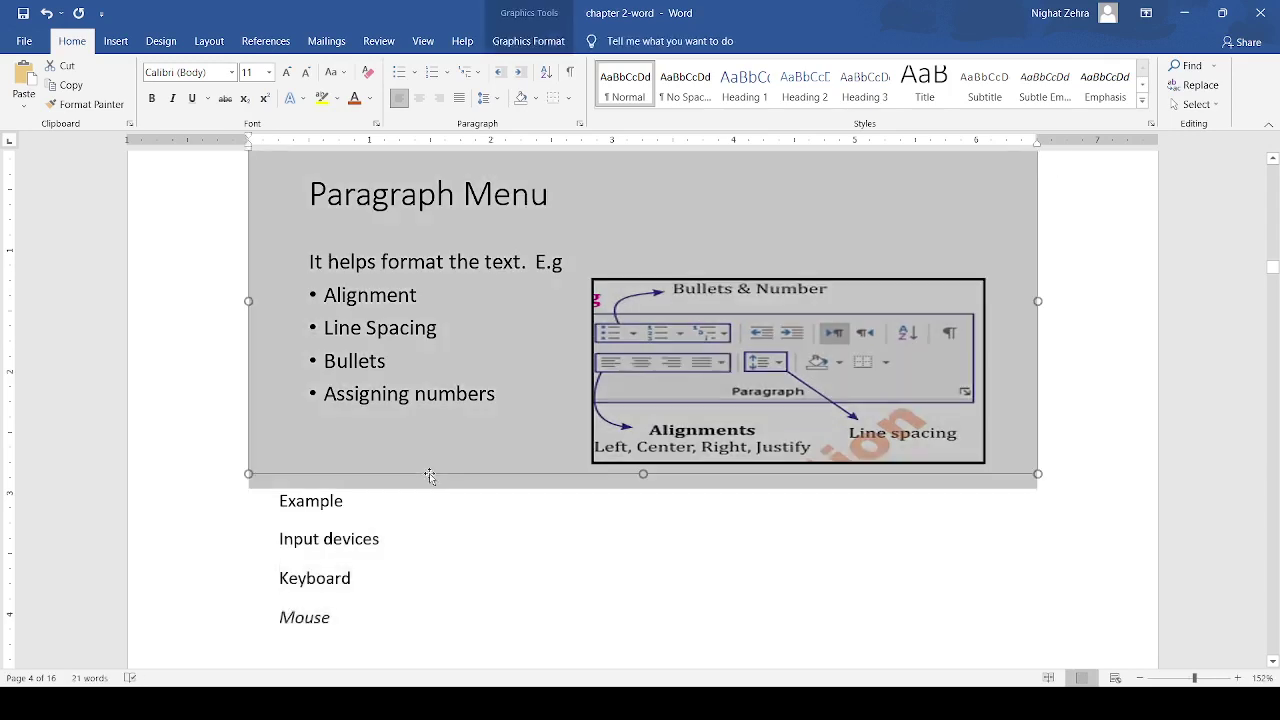
click(383, 571)
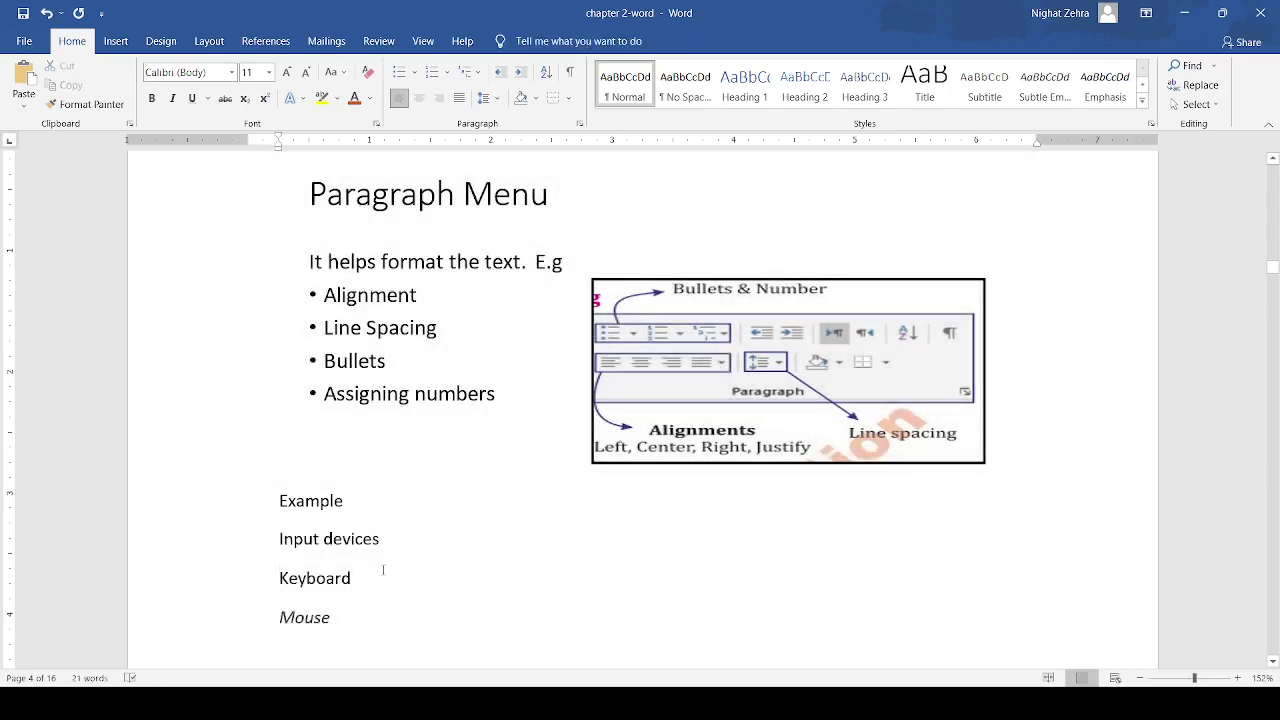
click(346, 619)
Step: Make Input devices, Keyboard and Mouse a numbered list 1–3, switching from bullets to numbering
drag(346, 619, 258, 556)
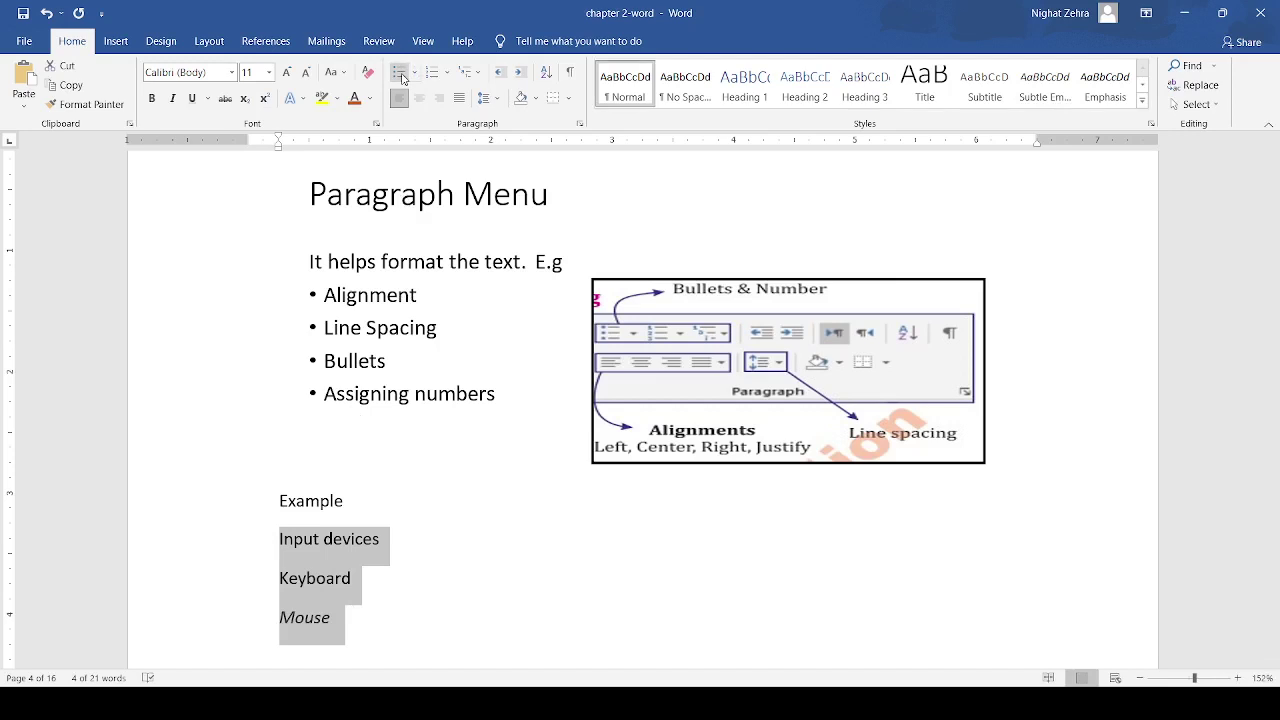
click(400, 74)
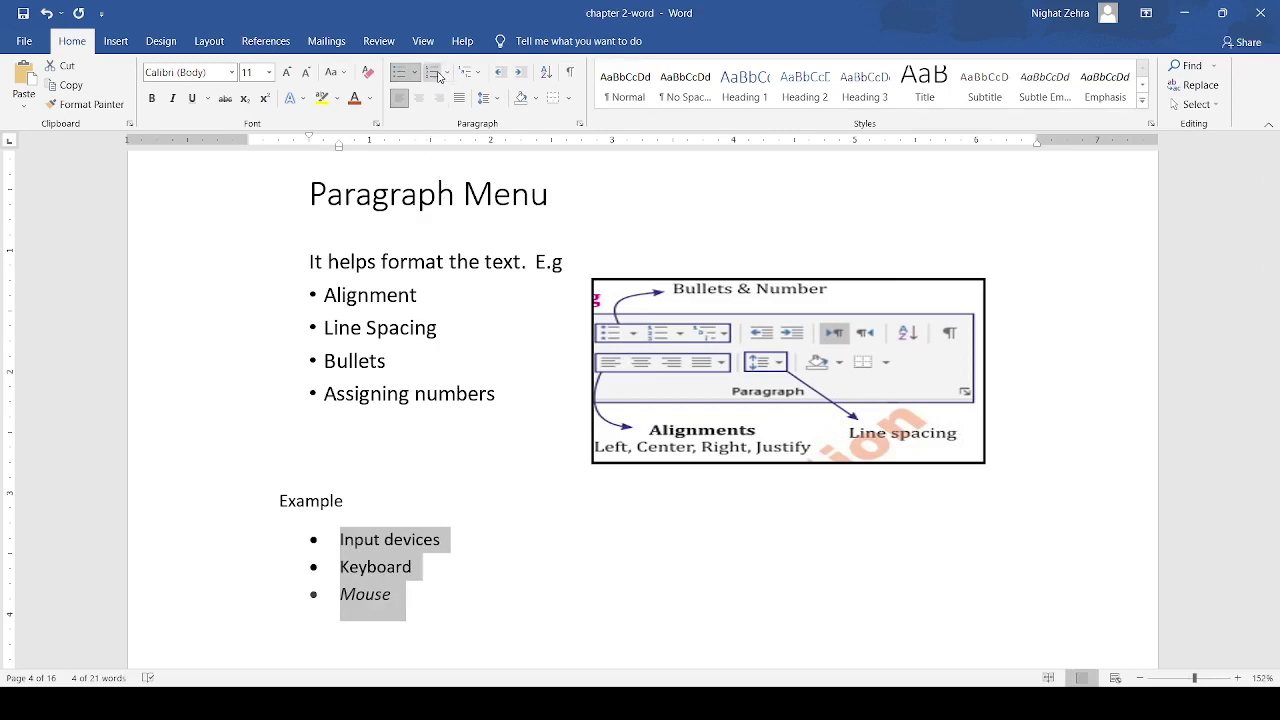
click(433, 73)
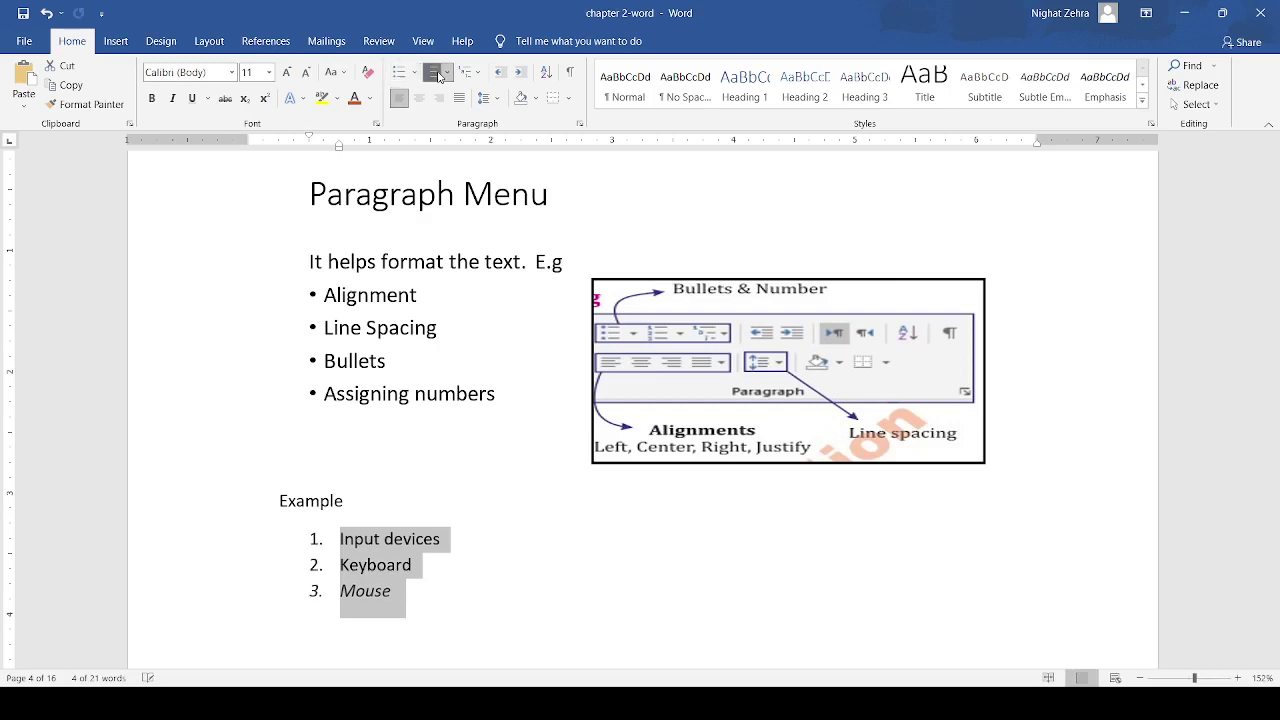
click(417, 453)
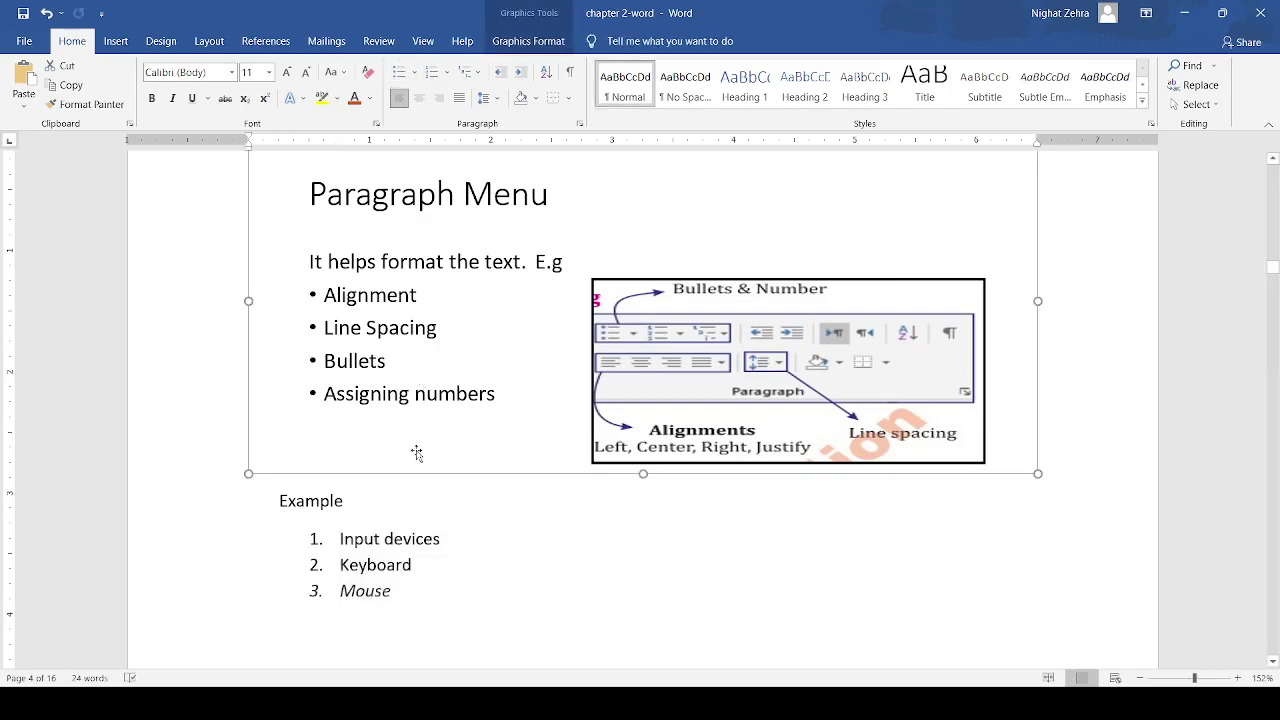
click(1084, 516)
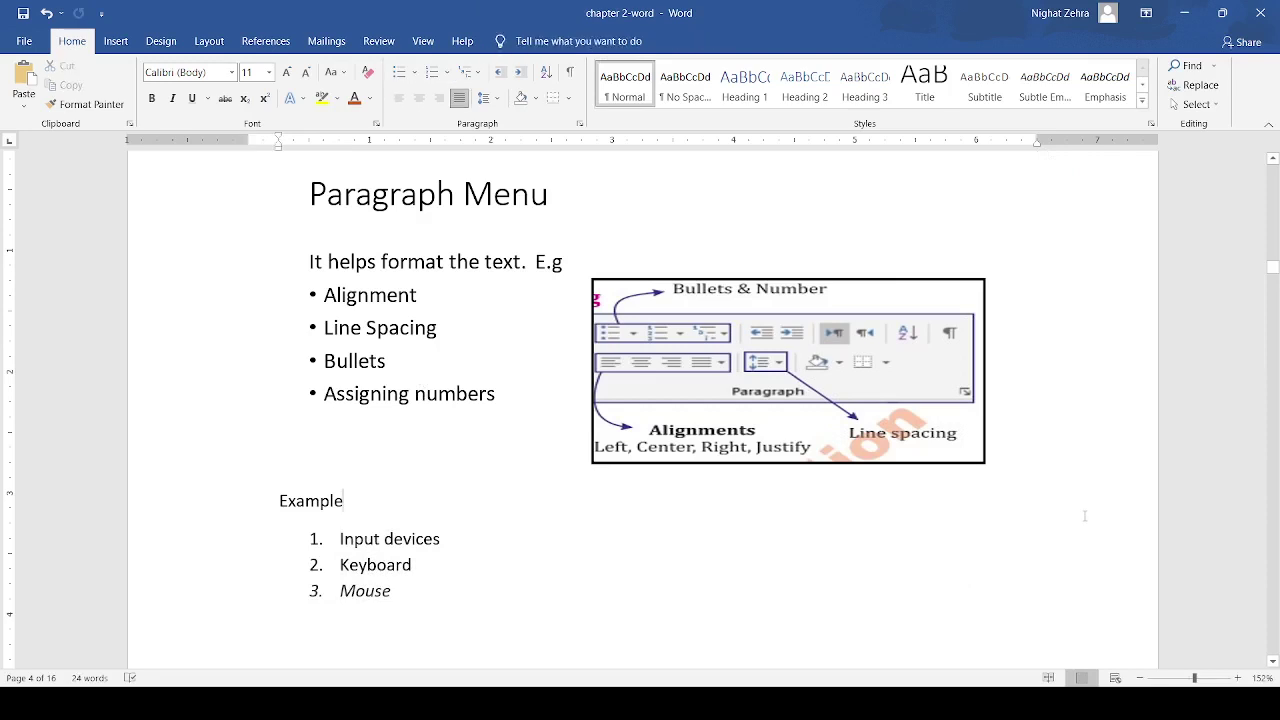
Step: Move below the numbered list to the empty line above the Styles heading
key(Down)
key(Down)
key(Down)
key(Down)
key(Down)
key(Down)
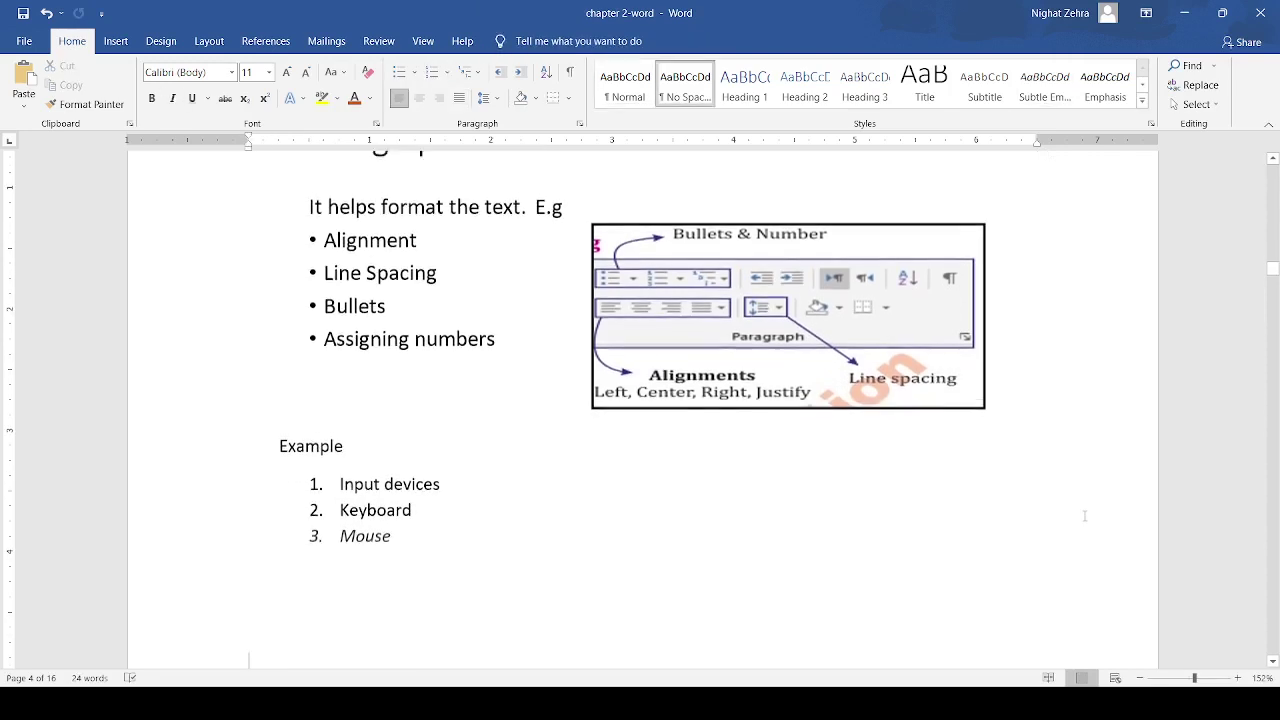
key(Down)
key(Down)
key(Down)
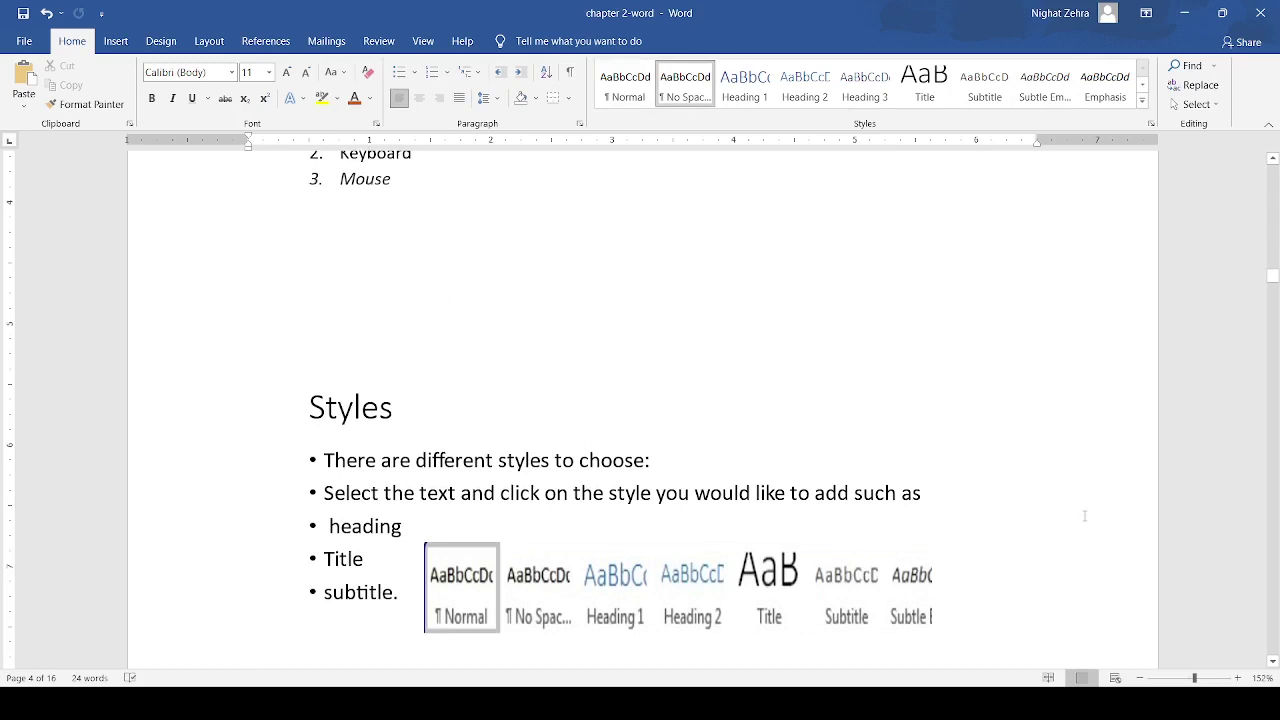
key(Down)
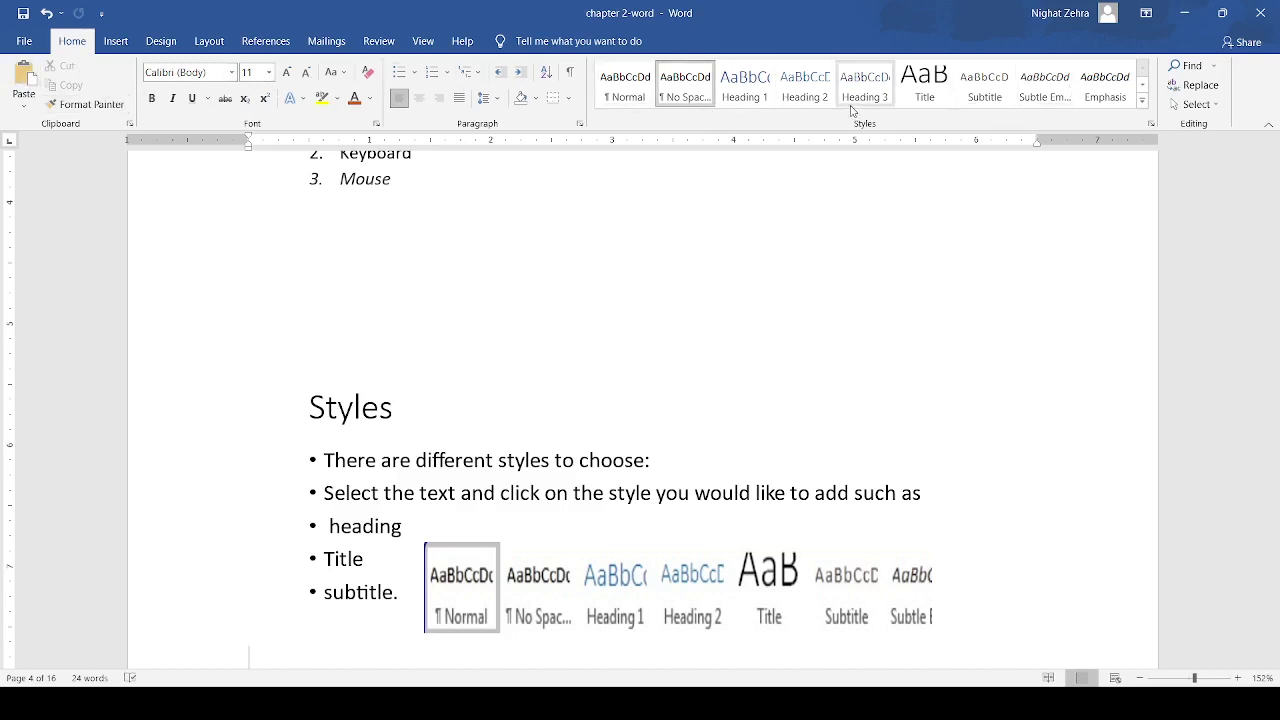
click(545, 274)
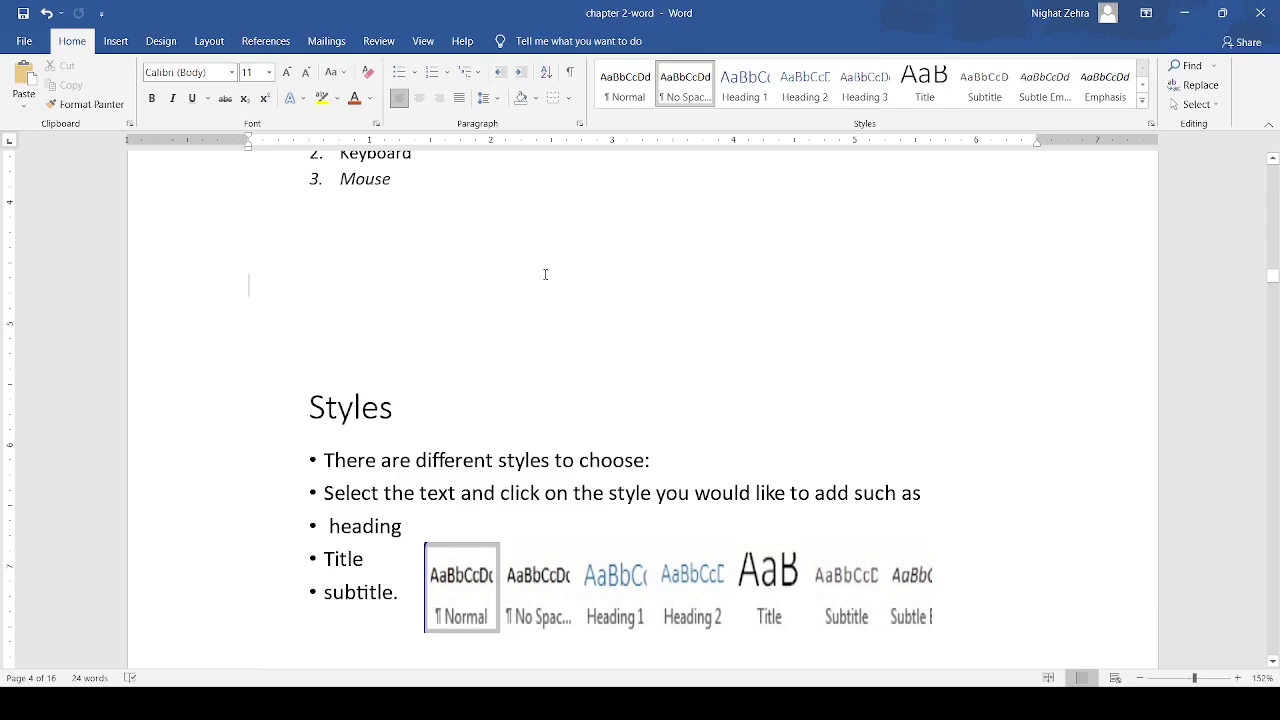